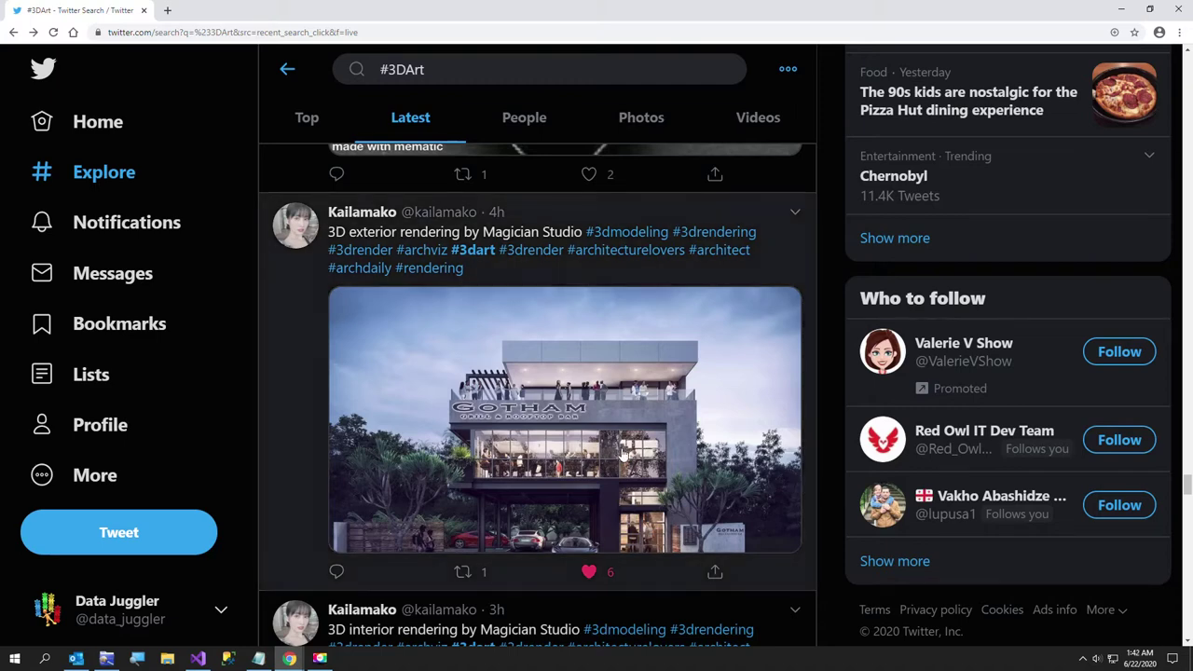
Step: Save the tweet's Gotham building image to disk as Gotham.jpg
right_click(570, 475)
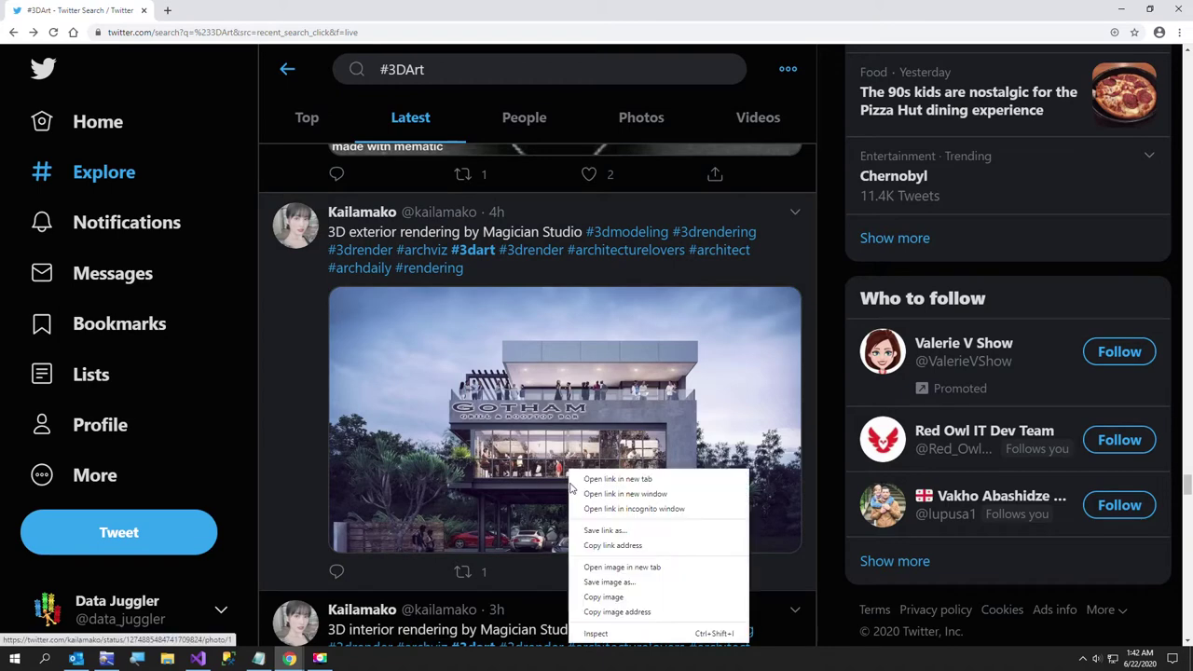
click(594, 583)
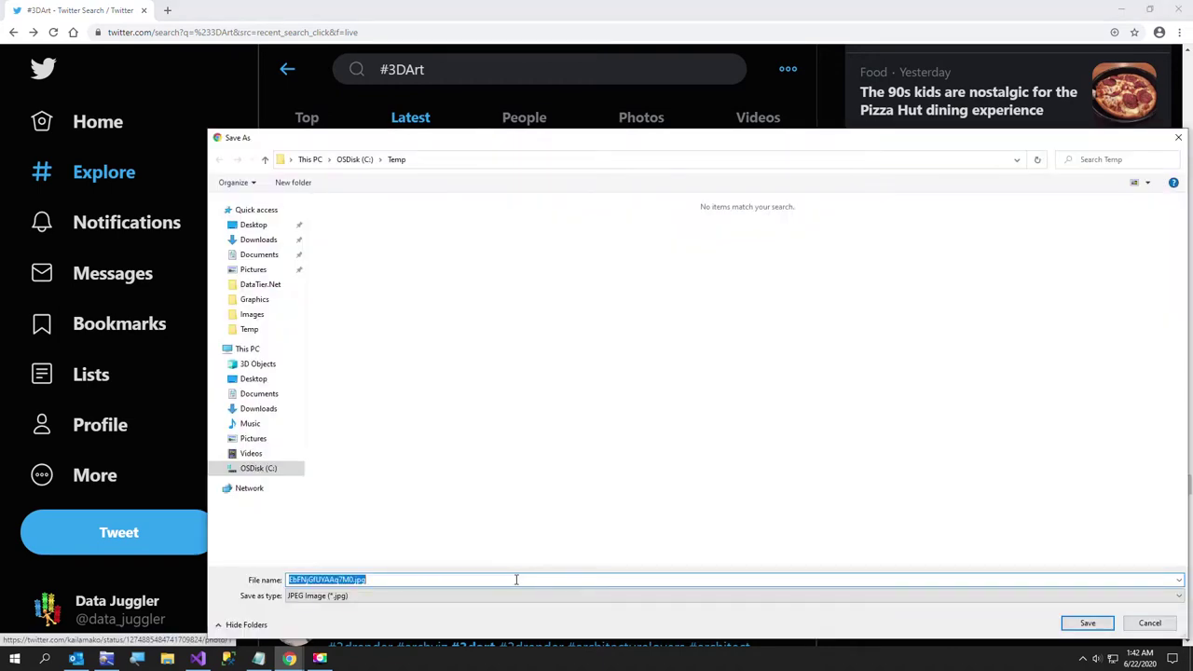
text(Gotham)
key(Return)
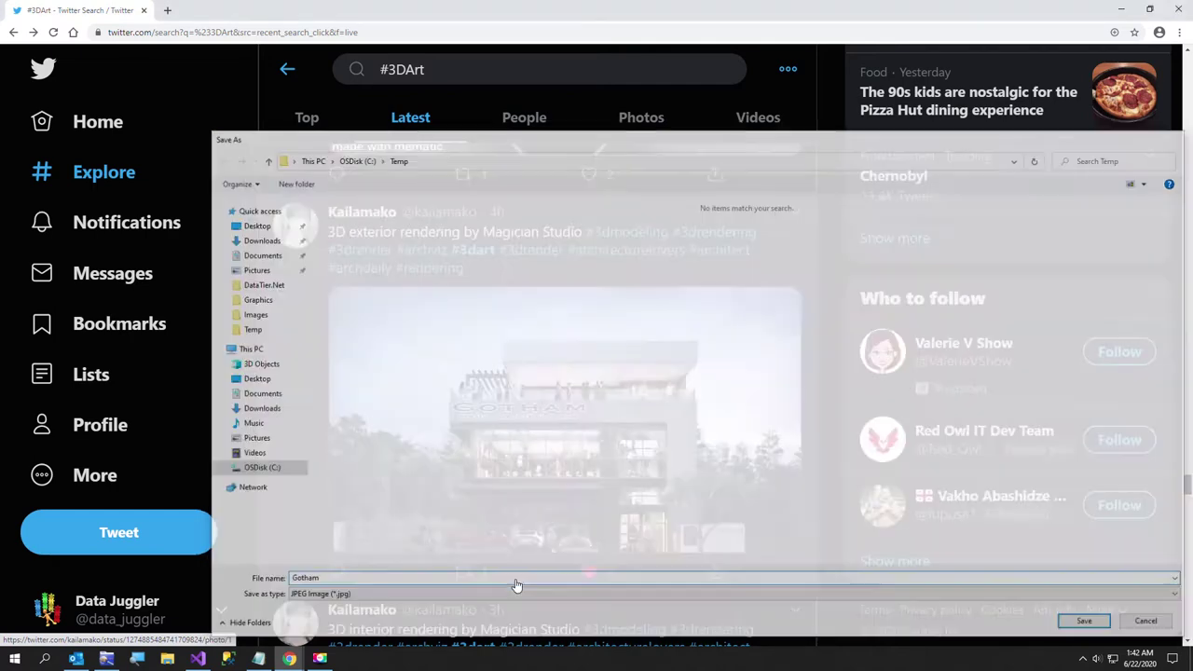
Step: Reload the original Gotham photo fresh in PixelDatabase.Net, clearing the old edit
click(290, 658)
click(317, 621)
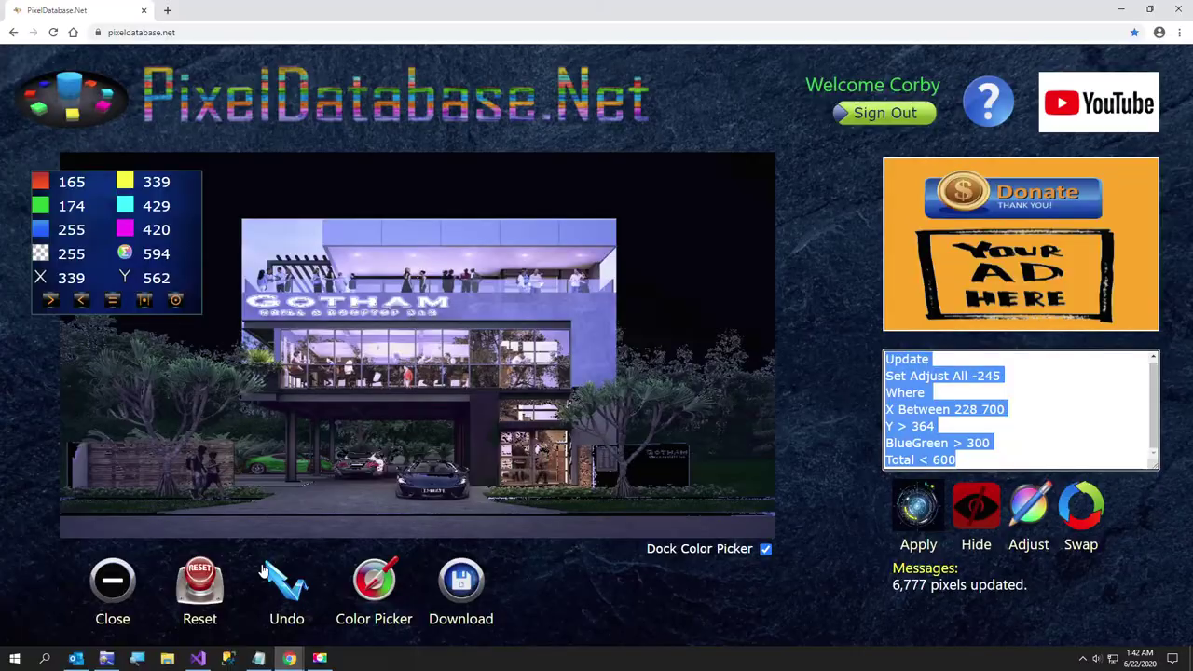
click(112, 580)
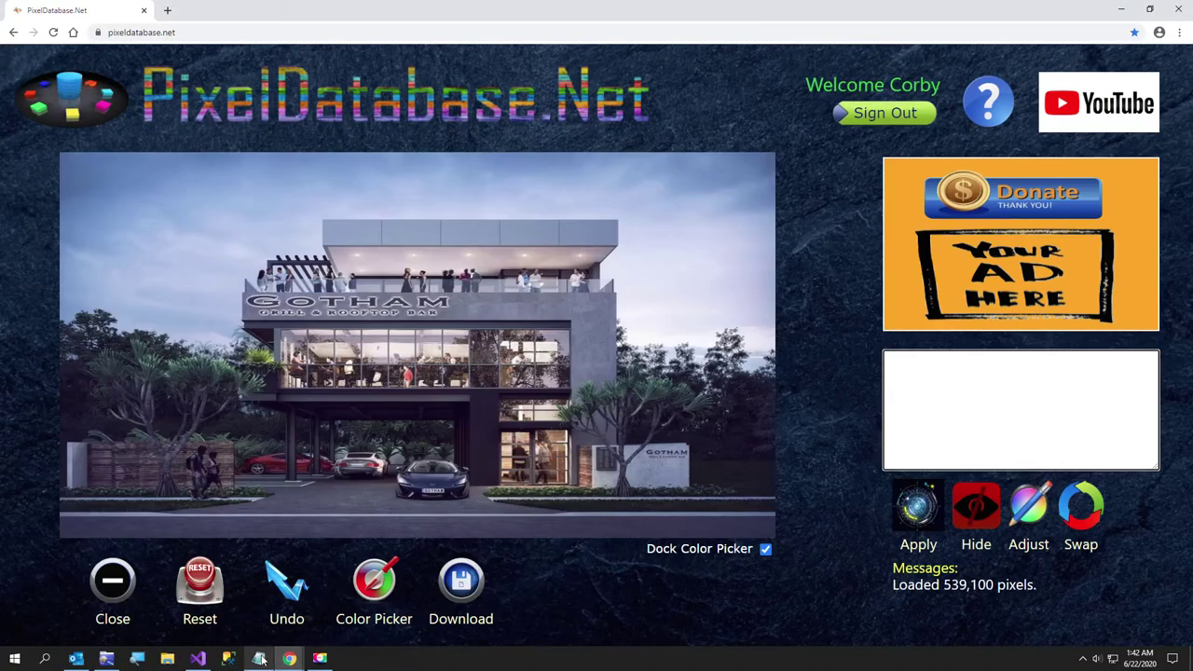
Step: Copy the Sign Whiter query block from the Notepad notes
mouse_move(261, 659)
click(261, 658)
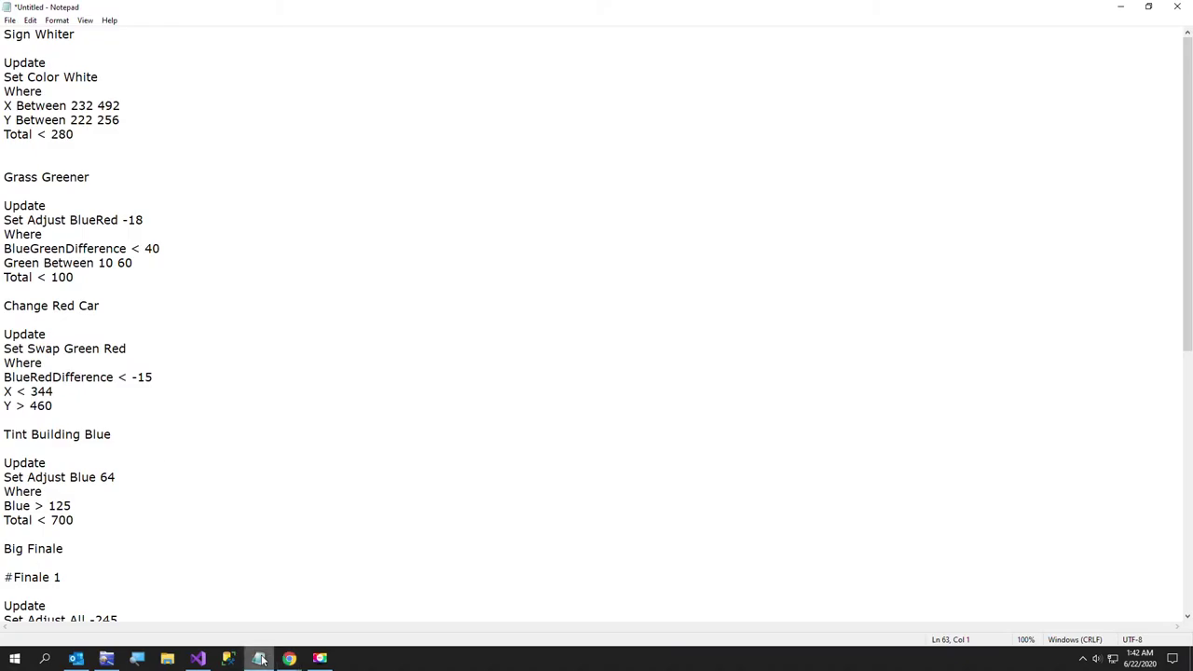
click(105, 119)
drag(82, 134, 2, 64)
key(ctrl+c)
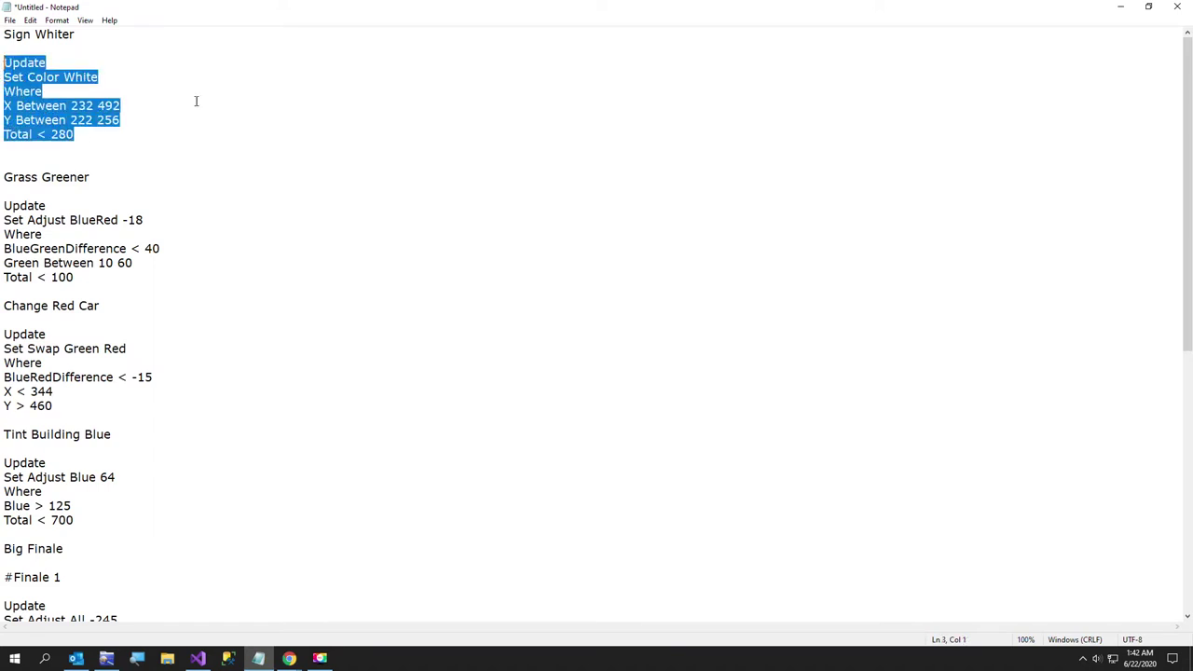
click(1120, 6)
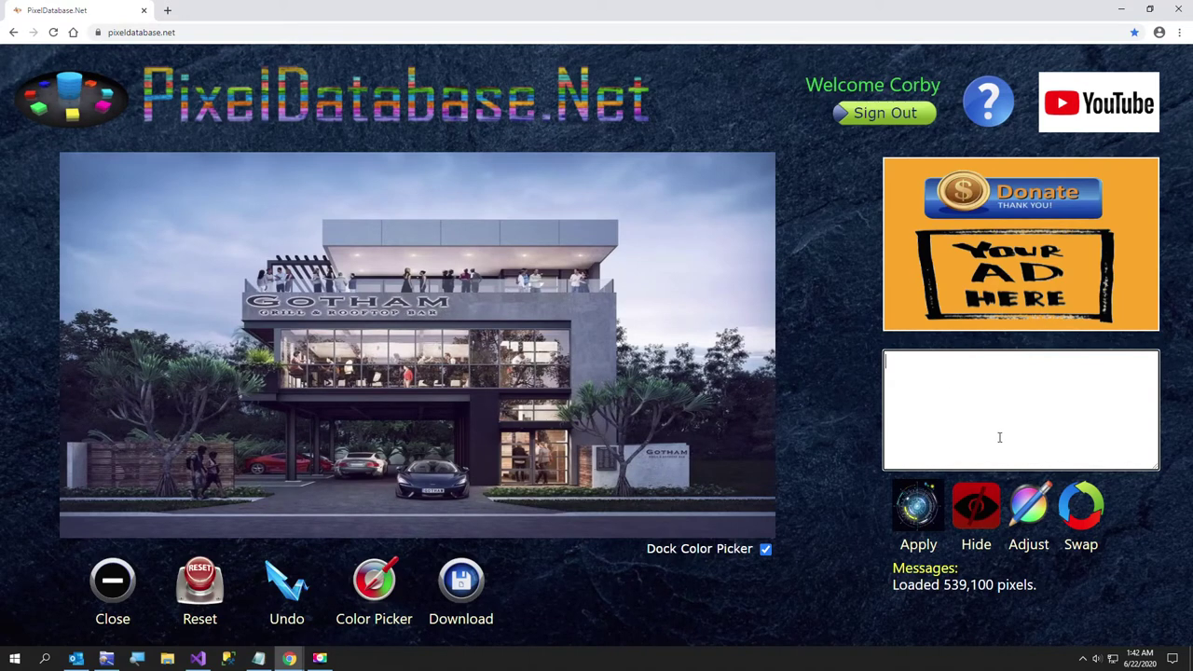
Step: Paste the Sign Whiter query, sample the GOTHAM sign pixels, and apply it (1,472 pixels updated)
key(ctrl+v)
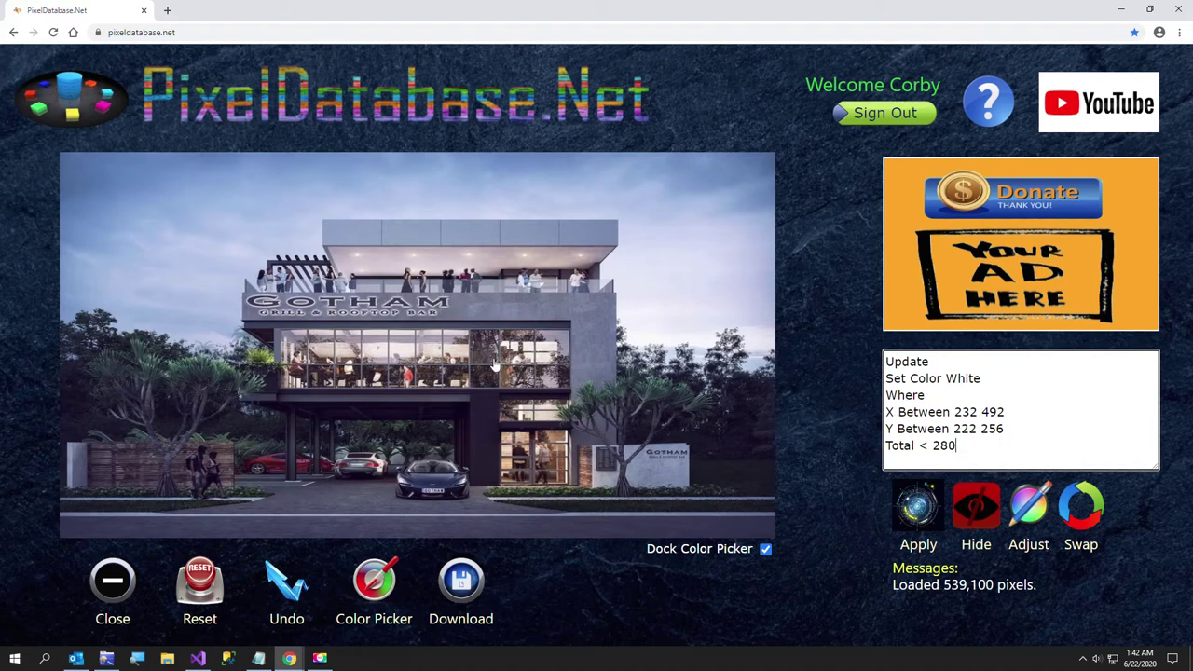
click(365, 579)
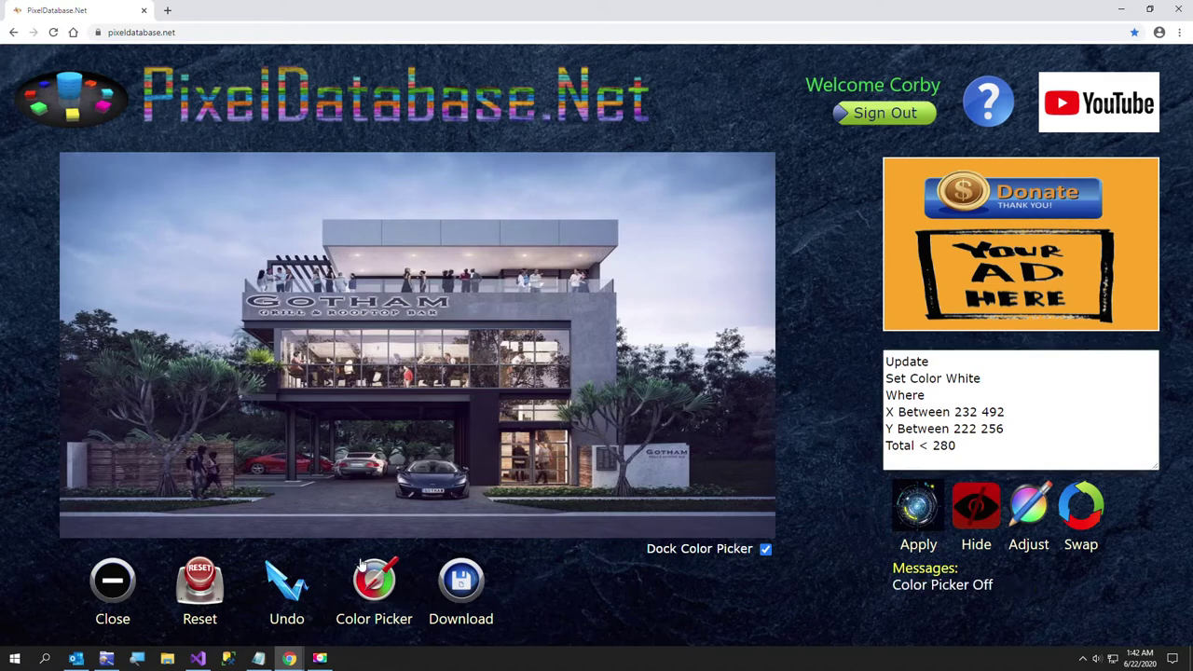
click(362, 583)
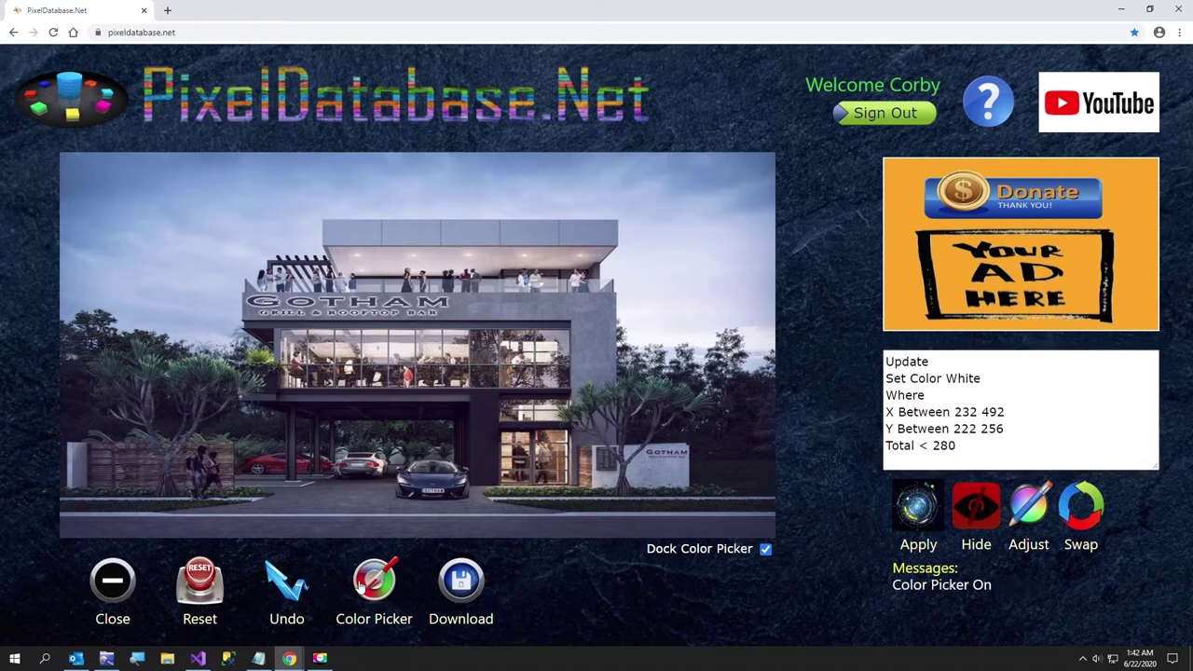
click(371, 300)
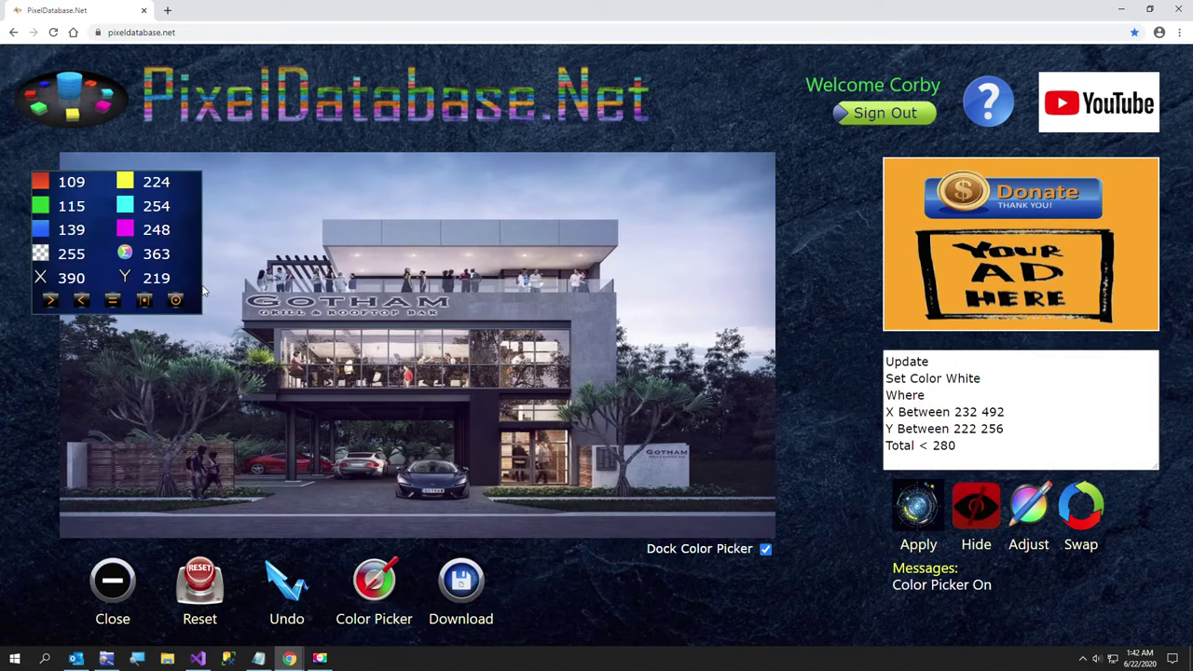
click(380, 322)
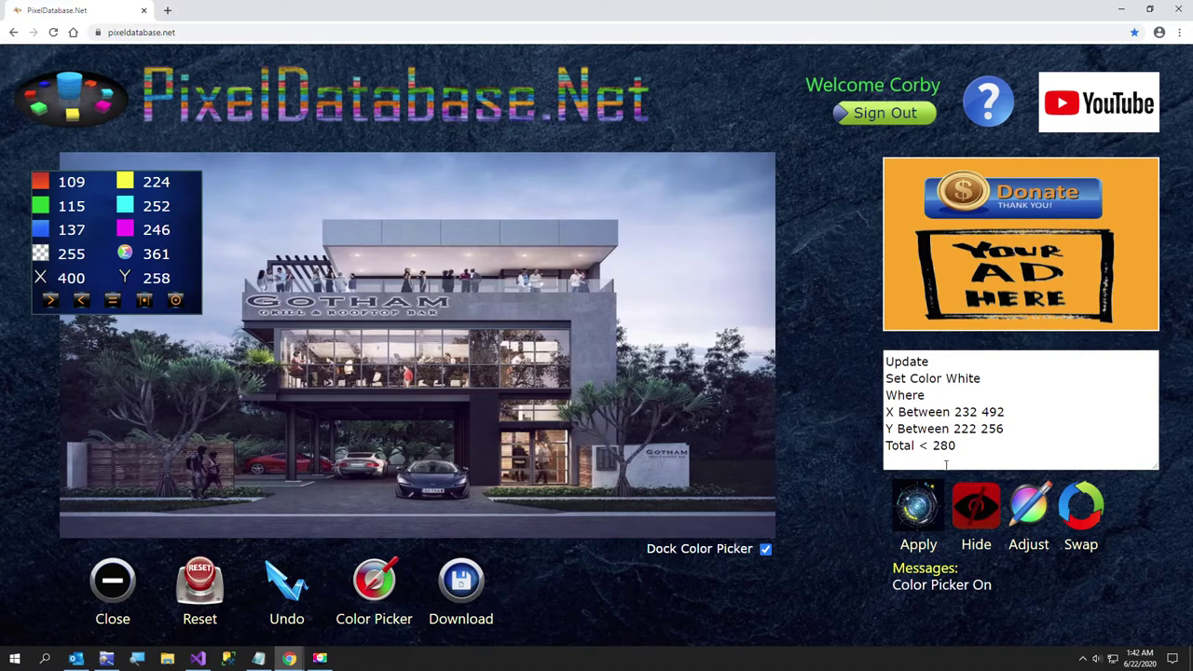
click(910, 519)
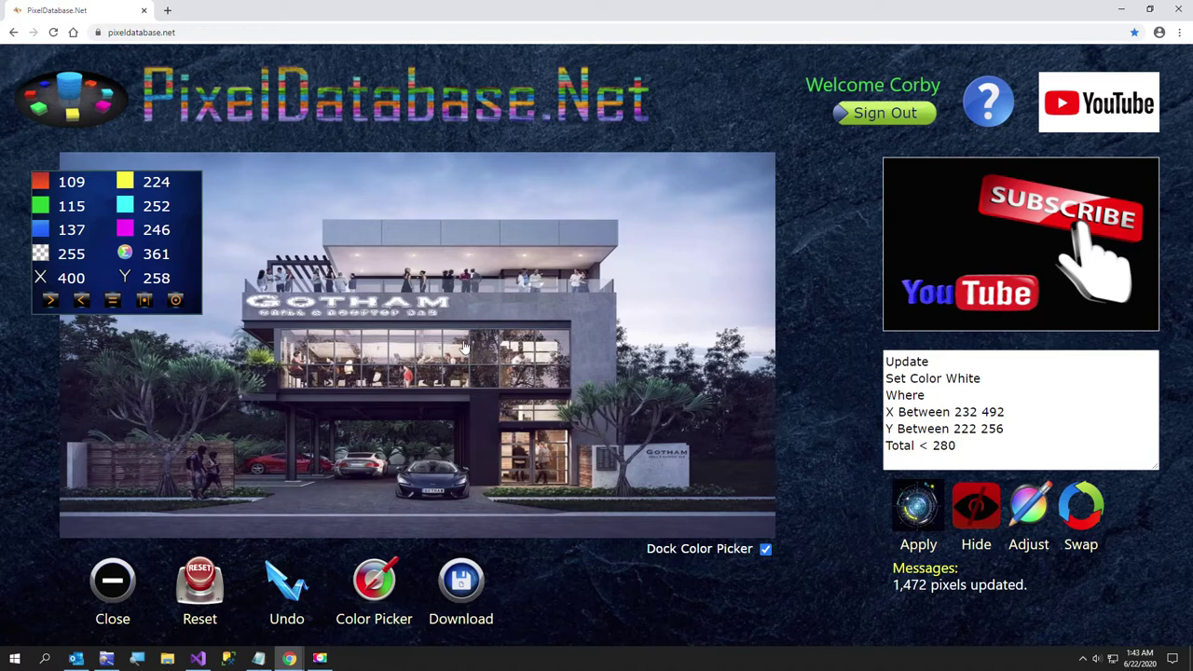
Step: Copy the Grass Greener query block from the notes
click(259, 657)
drag(100, 279, 58, 216)
key(ctrl+c)
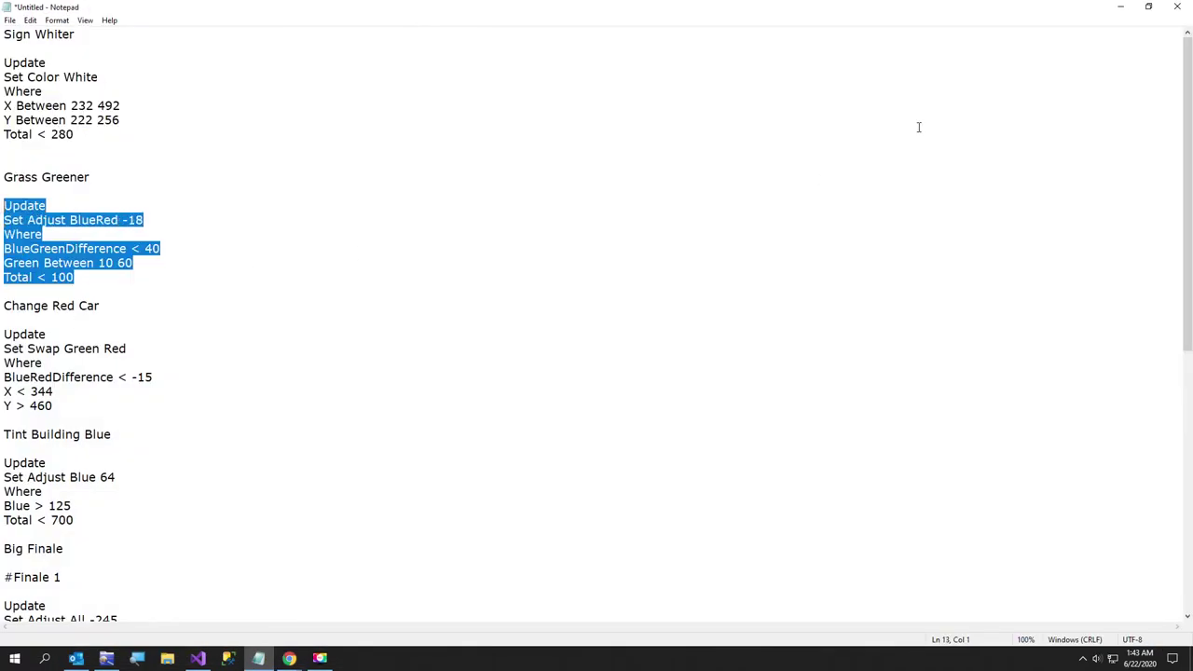
click(1120, 8)
Step: Replace the query with Grass Greener and apply it, greening the foliage (63,540 pixels)
drag(960, 447, 886, 412)
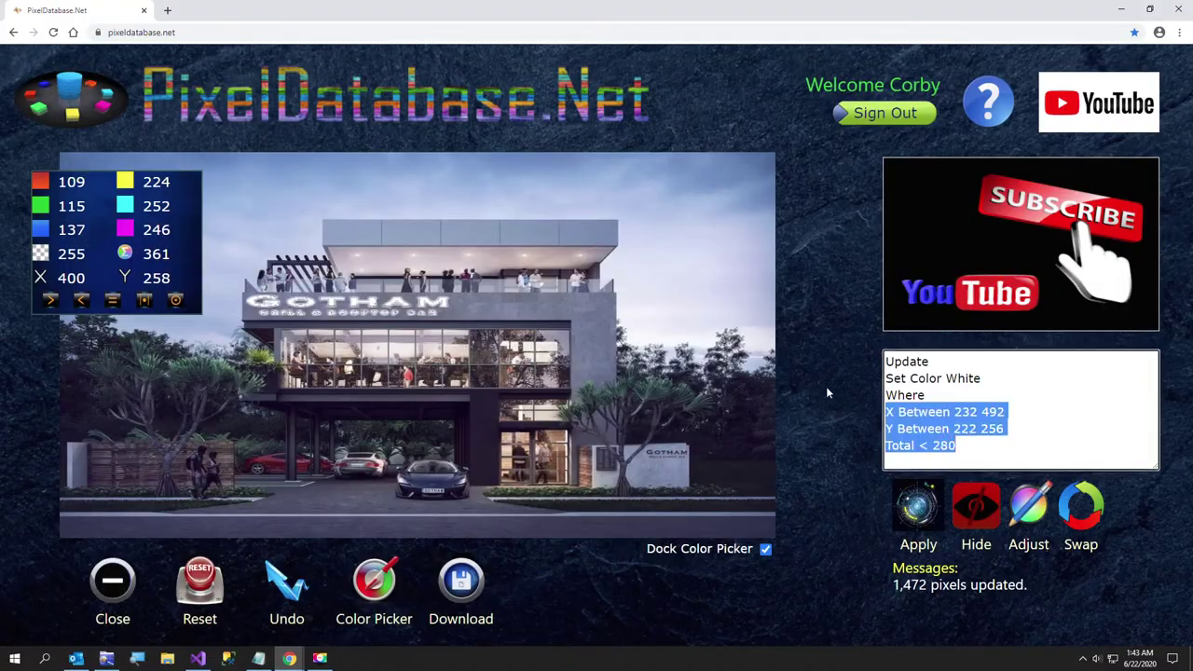
key(ctrl+a)
key(ctrl+v)
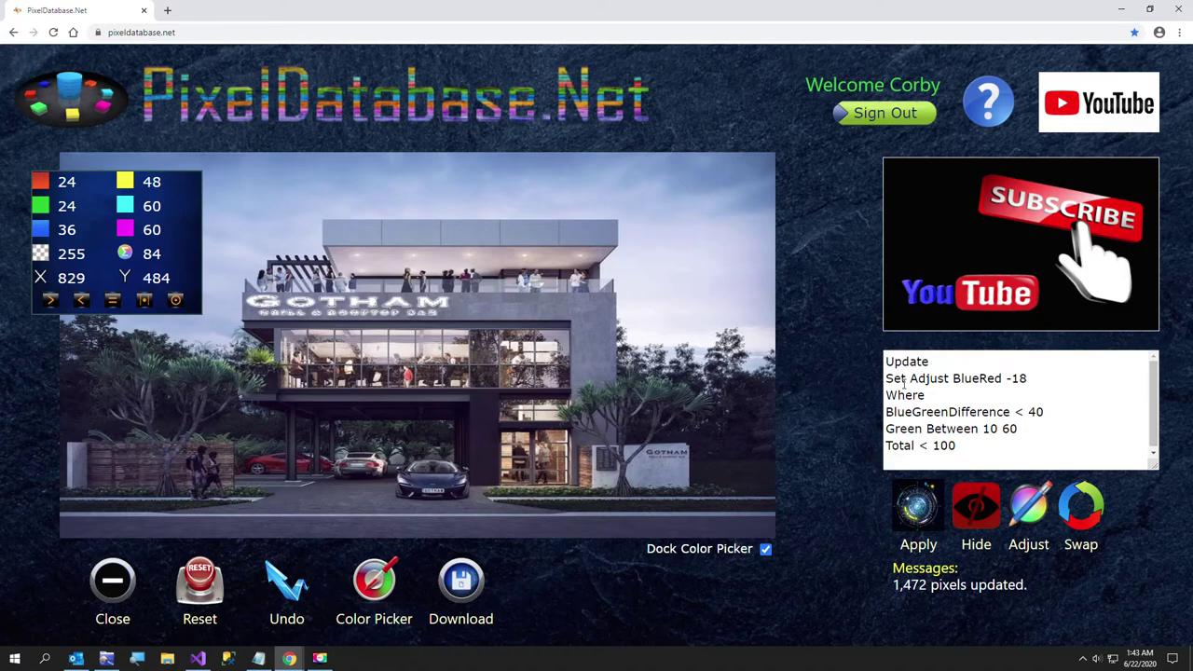
click(955, 377)
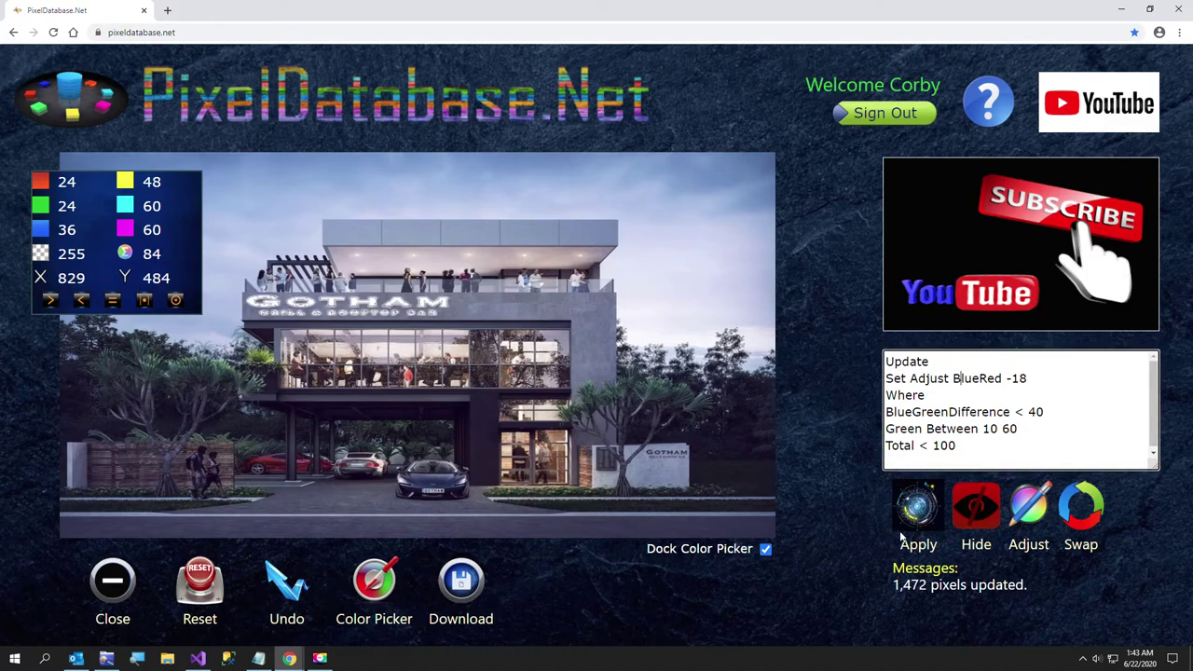
click(935, 514)
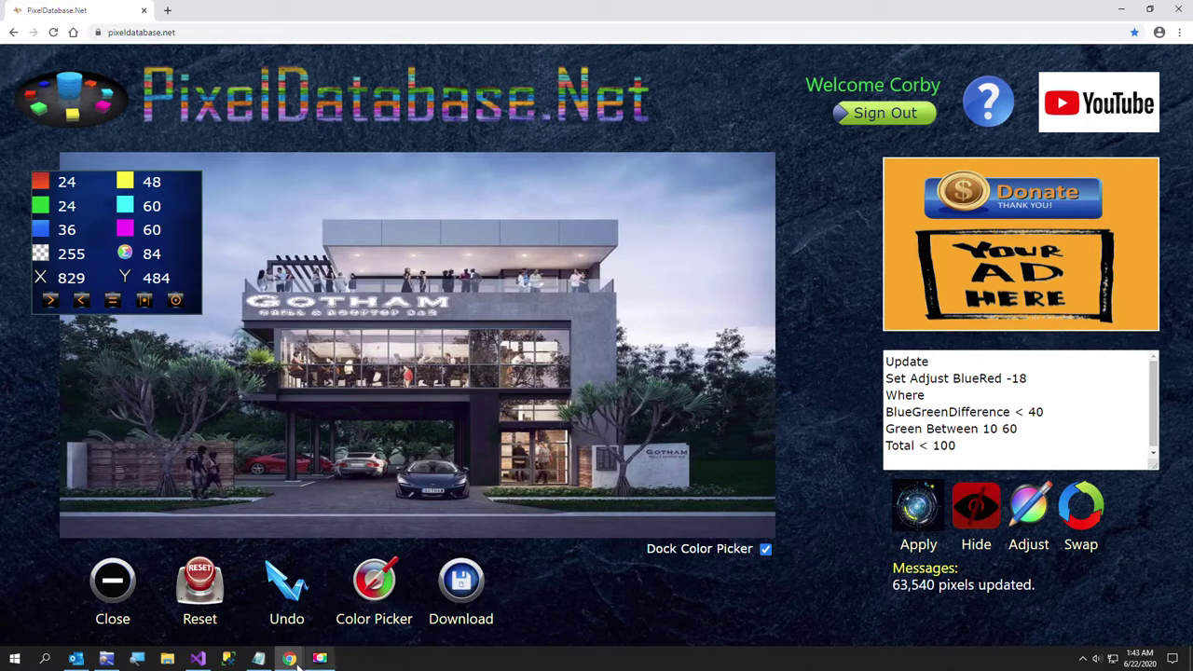
Step: Copy the Change Red Car query block from the notes
click(259, 658)
click(58, 328)
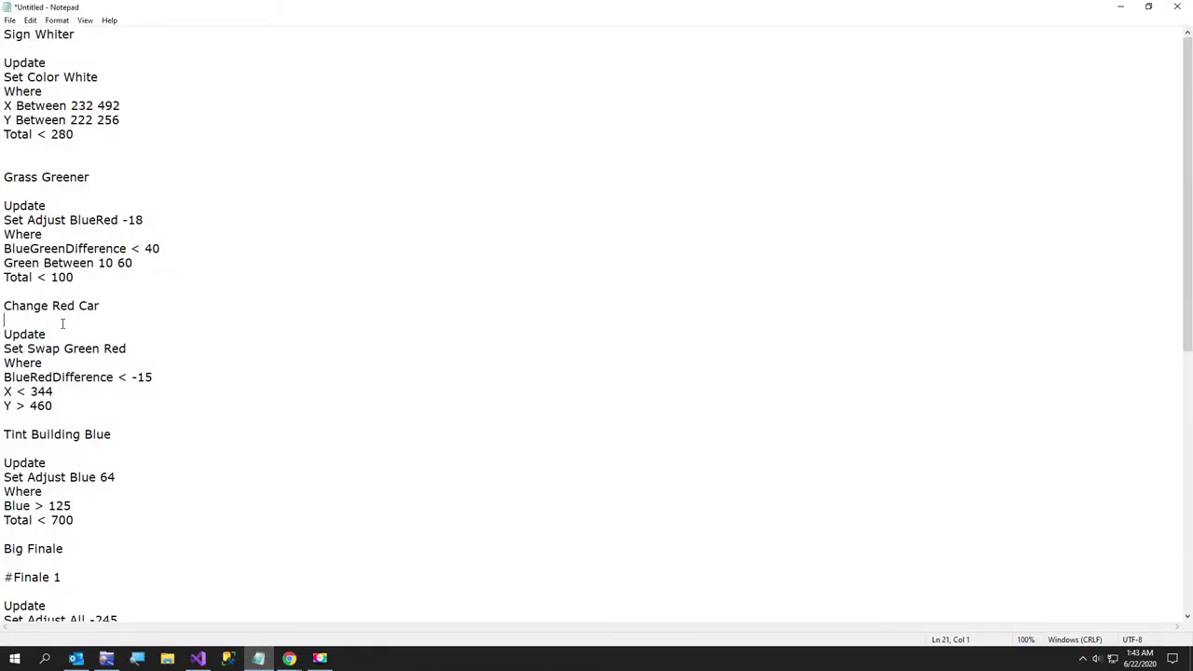
drag(63, 410, 2, 335)
key(ctrl+c)
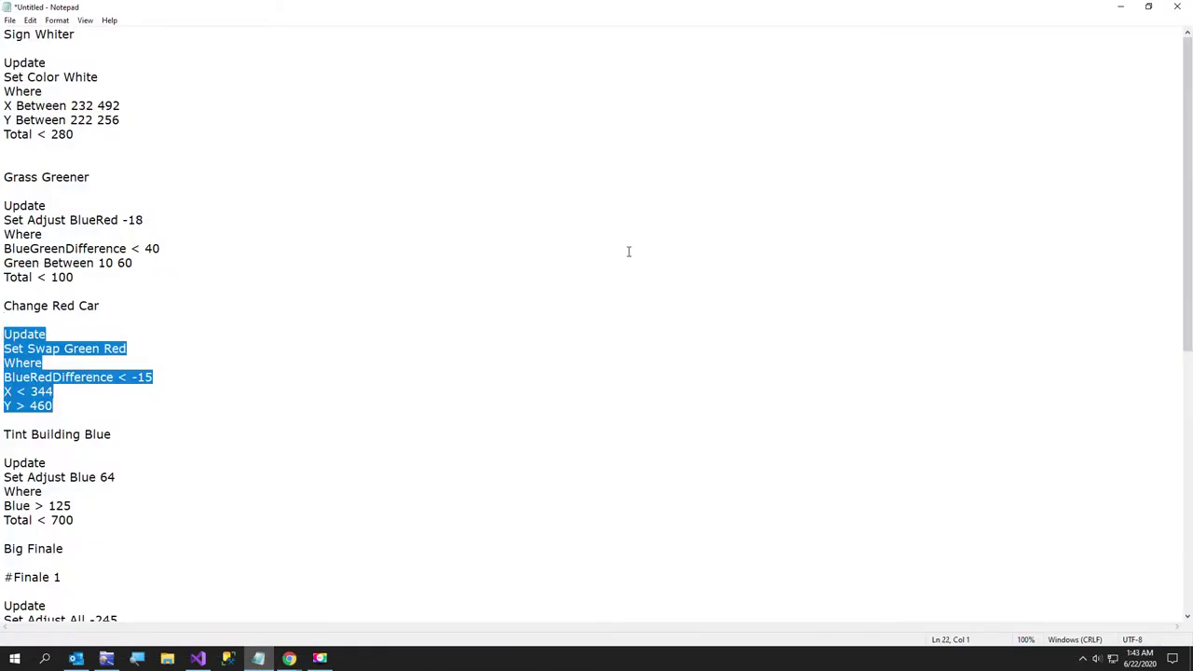
click(1120, 7)
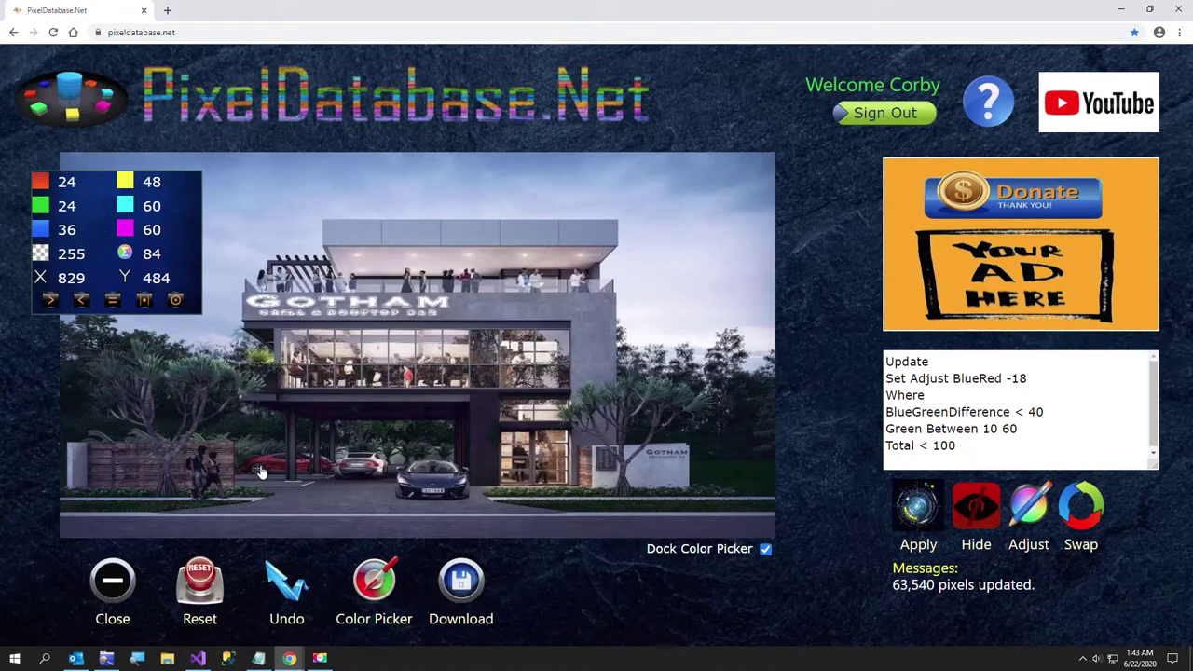
Step: Paste the Change Red Car swap query, sample the car's pixels, and apply it (1,404 pixels)
click(960, 449)
key(ctrl+a)
key(ctrl+v)
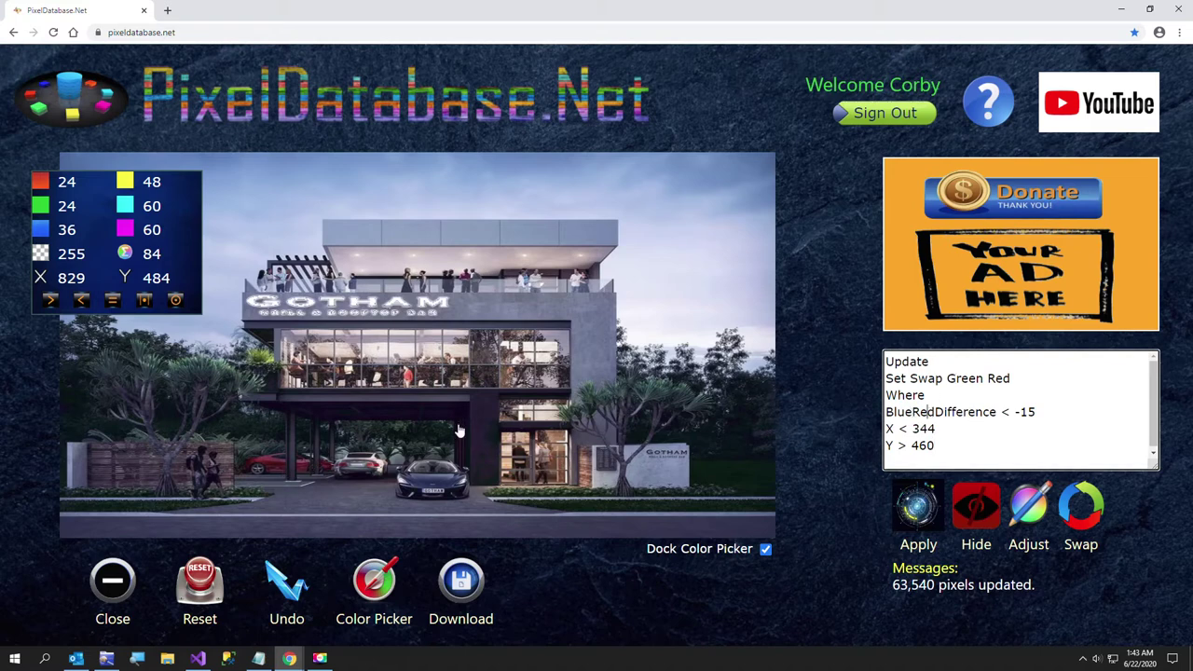
click(277, 471)
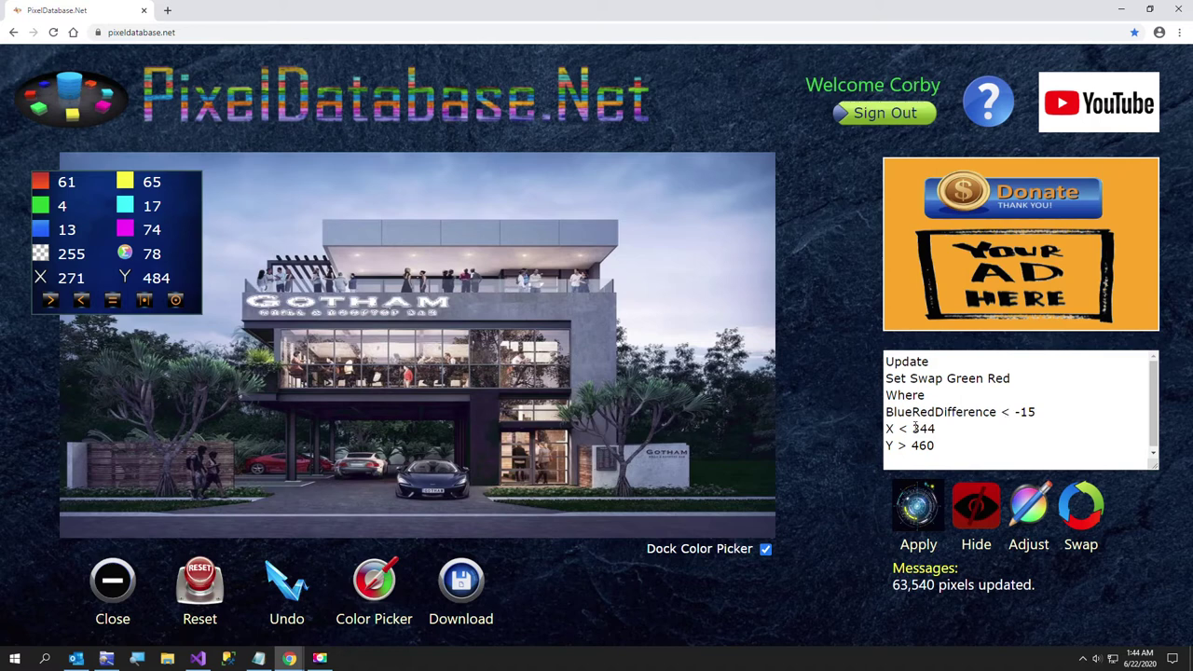
click(333, 470)
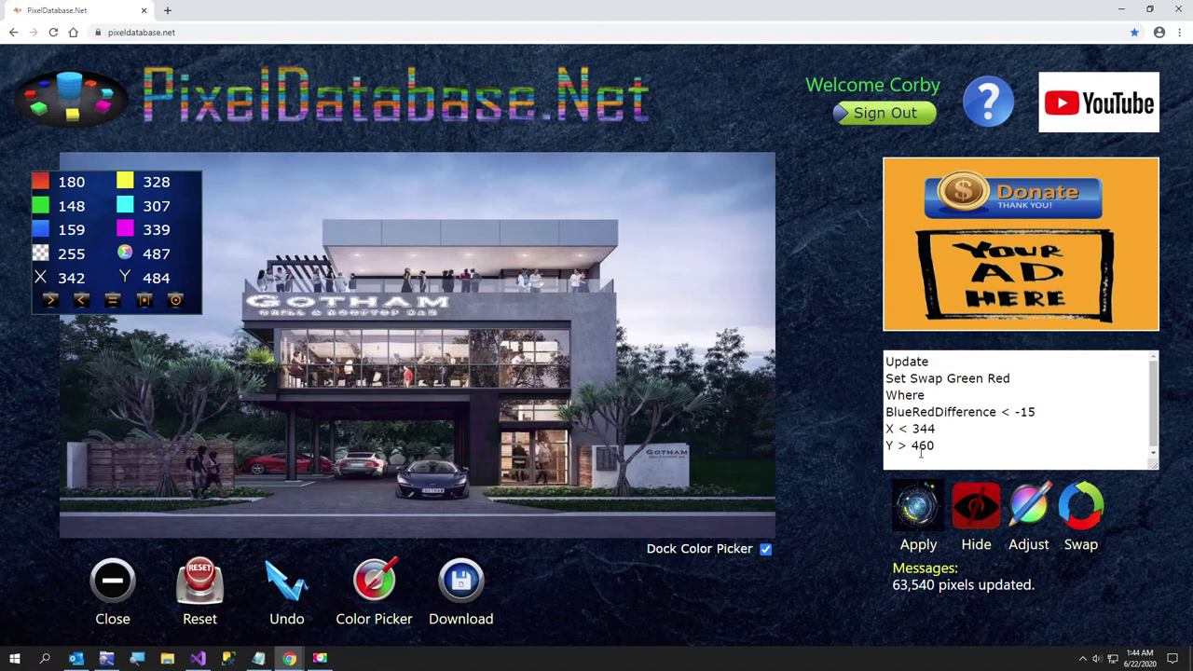
click(301, 455)
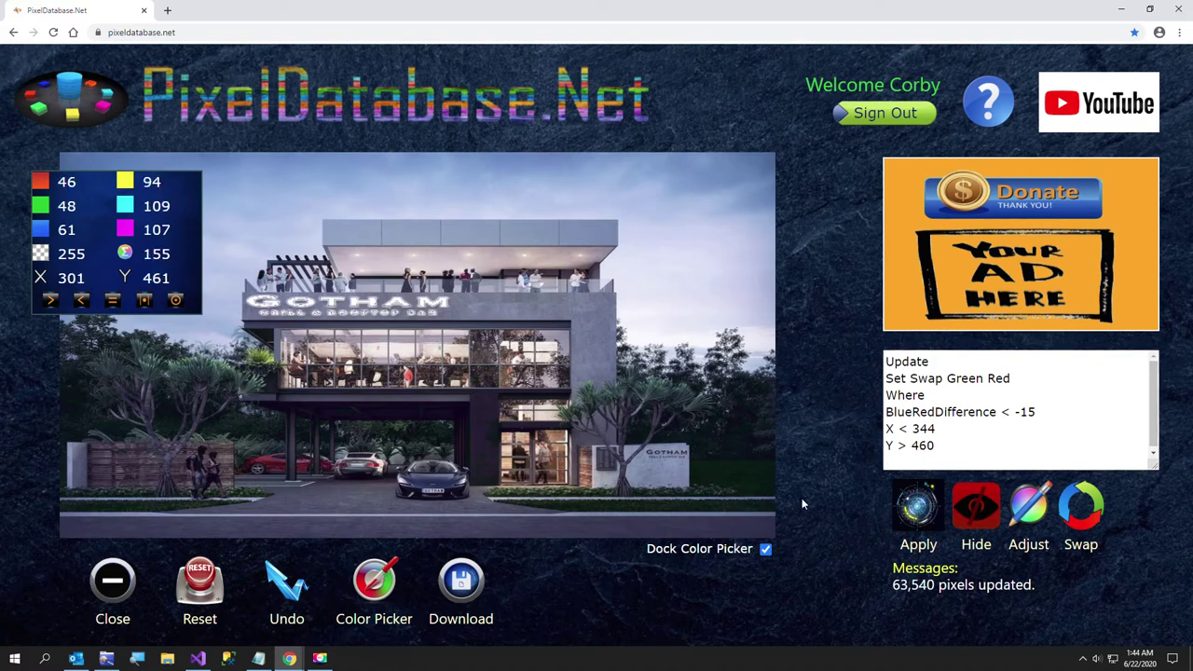
click(915, 508)
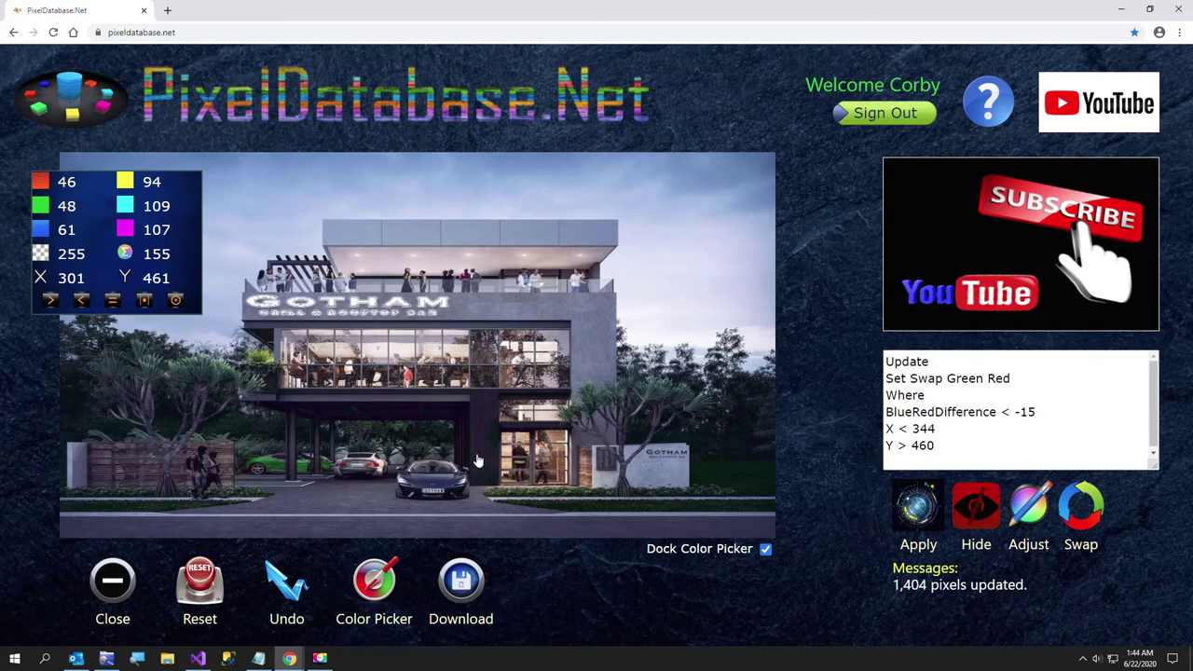
click(260, 659)
Step: Copy the Tint Building Blue query block from the notes
click(75, 451)
scroll(76, 451, down, 2)
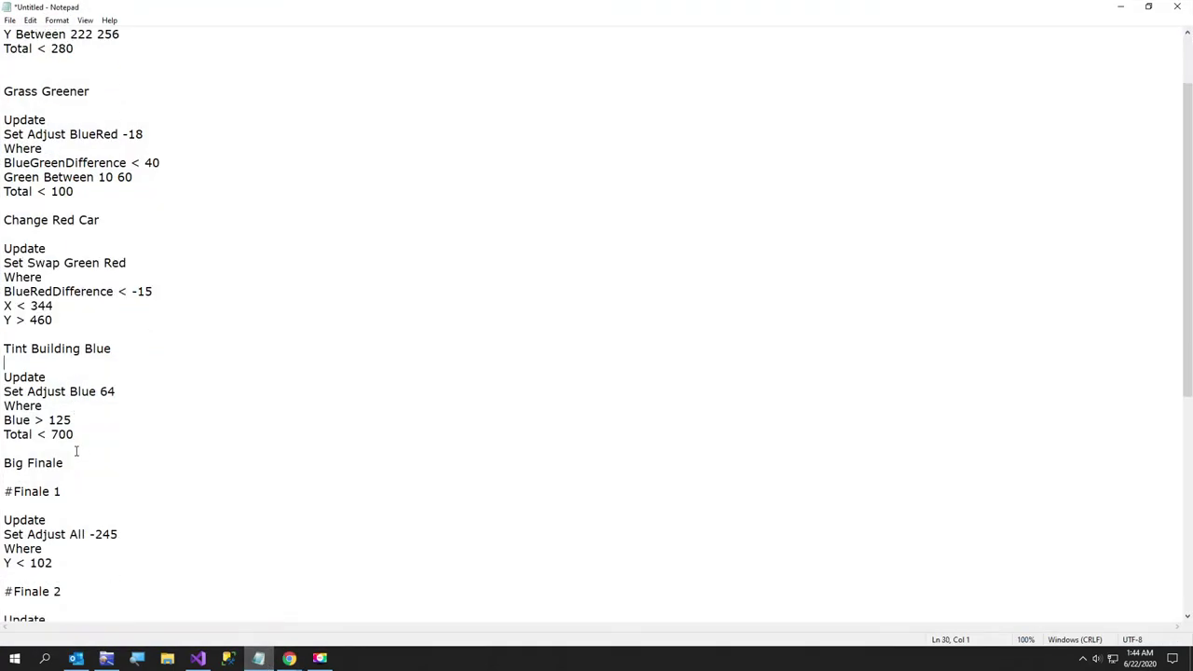
drag(94, 434, 2, 376)
key(ctrl+c)
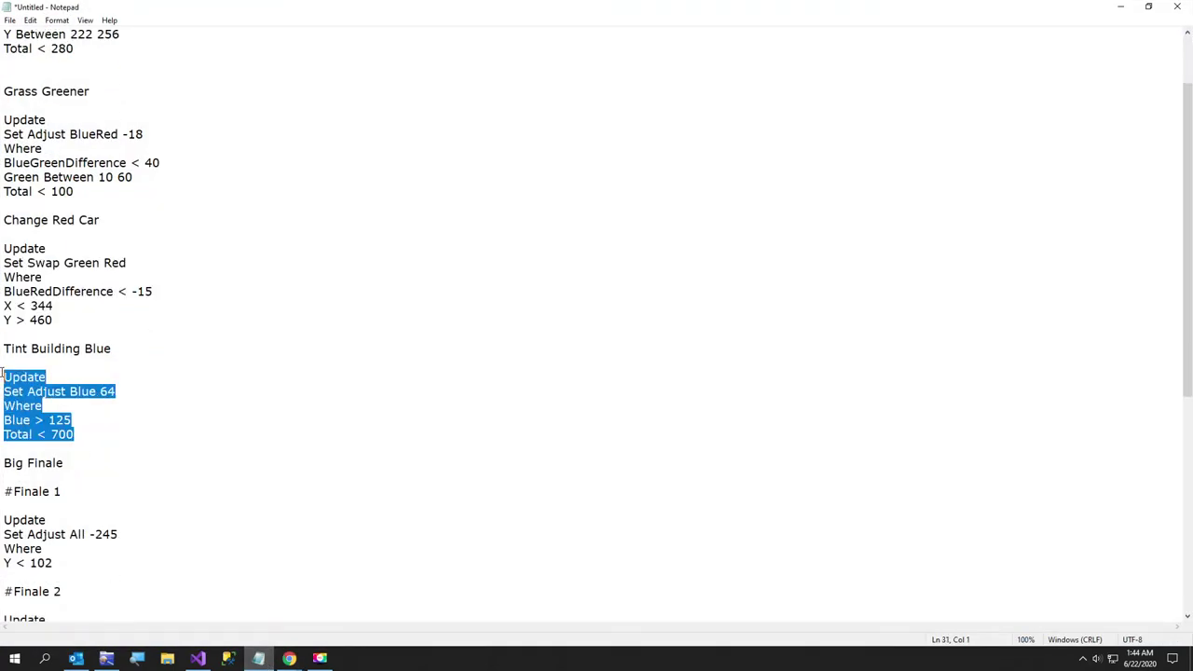
click(1120, 7)
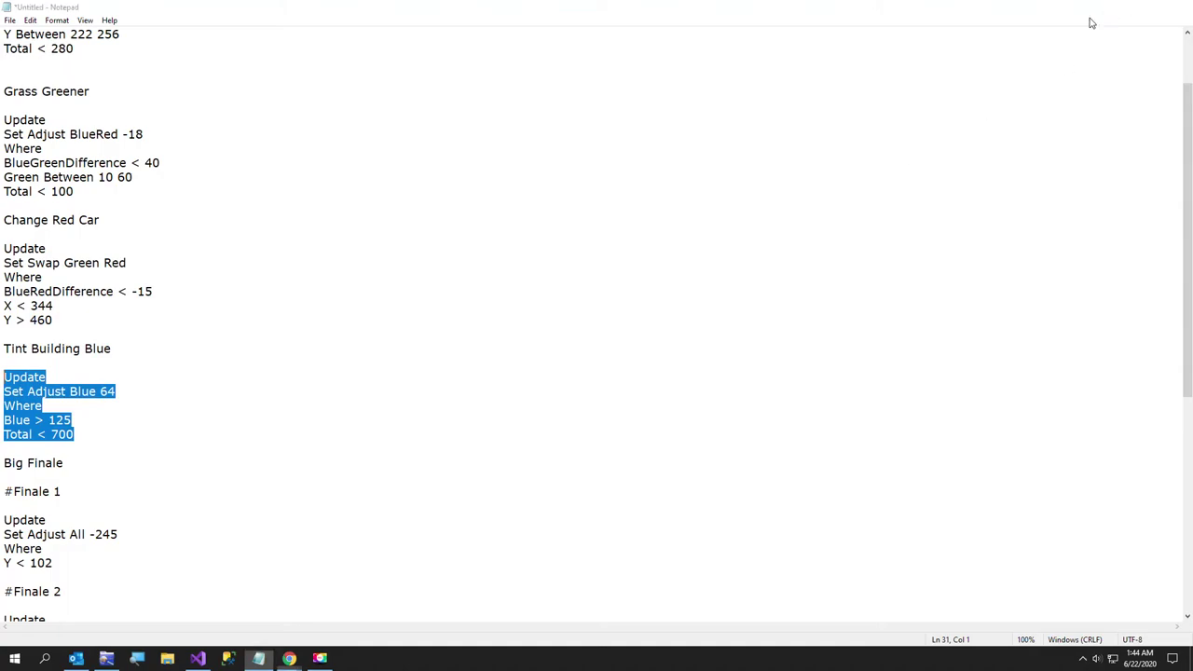
Step: Apply 'Set Adjust Blue 64 Where Blue > 125 Total < 700', updating 272,370 pixels
key(ctrl+a)
key(ctrl+v)
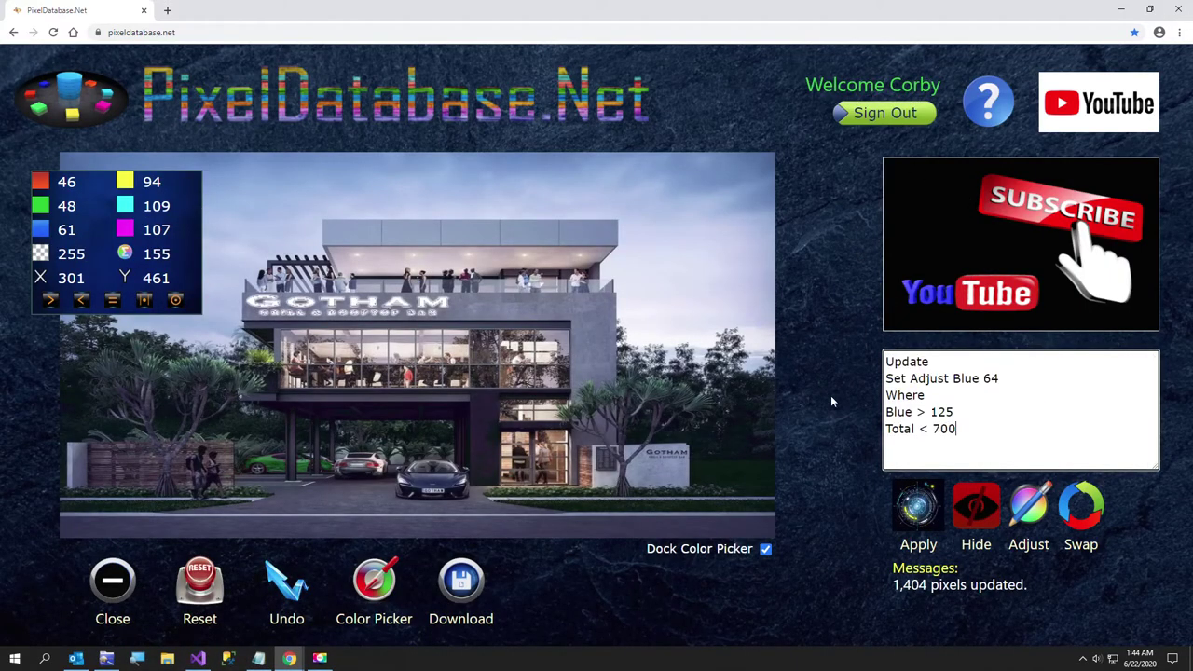
click(911, 519)
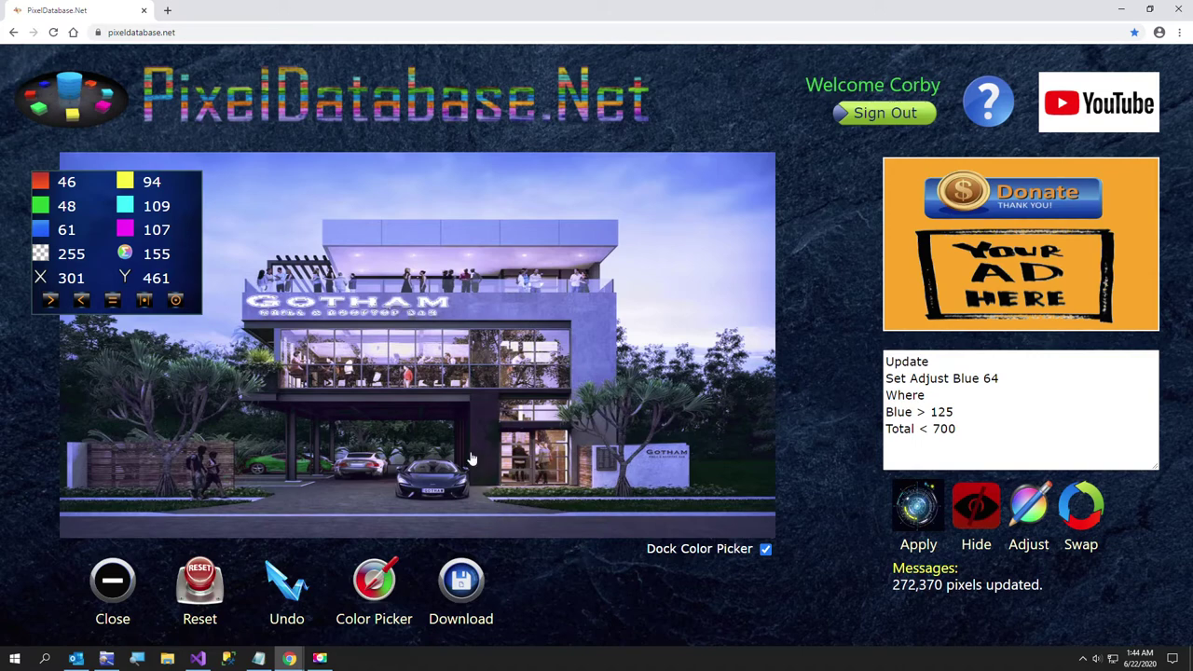
Step: Copy the Finale 1 query block from the notes
click(258, 658)
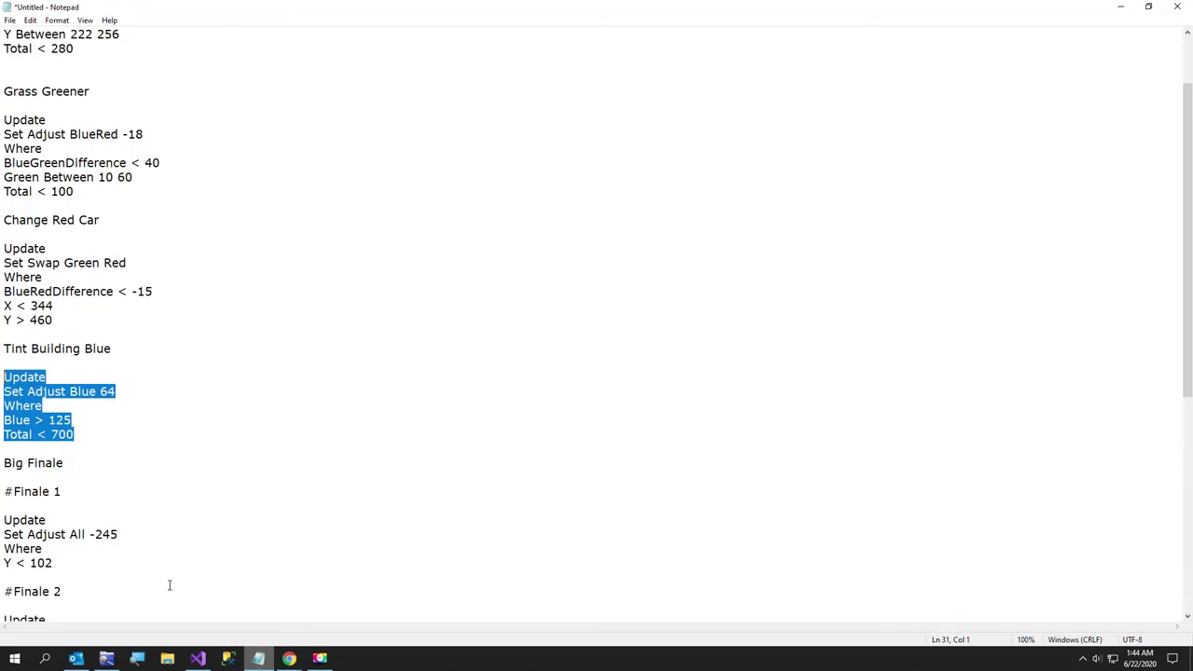
click(87, 442)
scroll(88, 435, down, 3)
drag(86, 439, 1, 390)
key(ctrl+c)
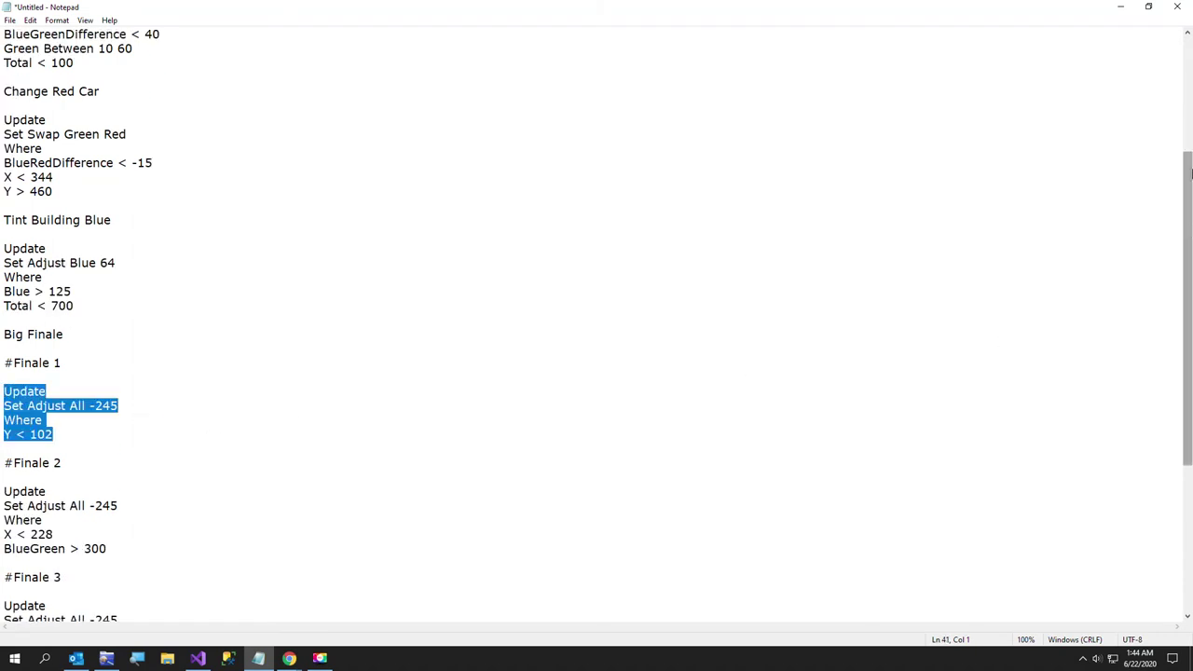
click(1120, 7)
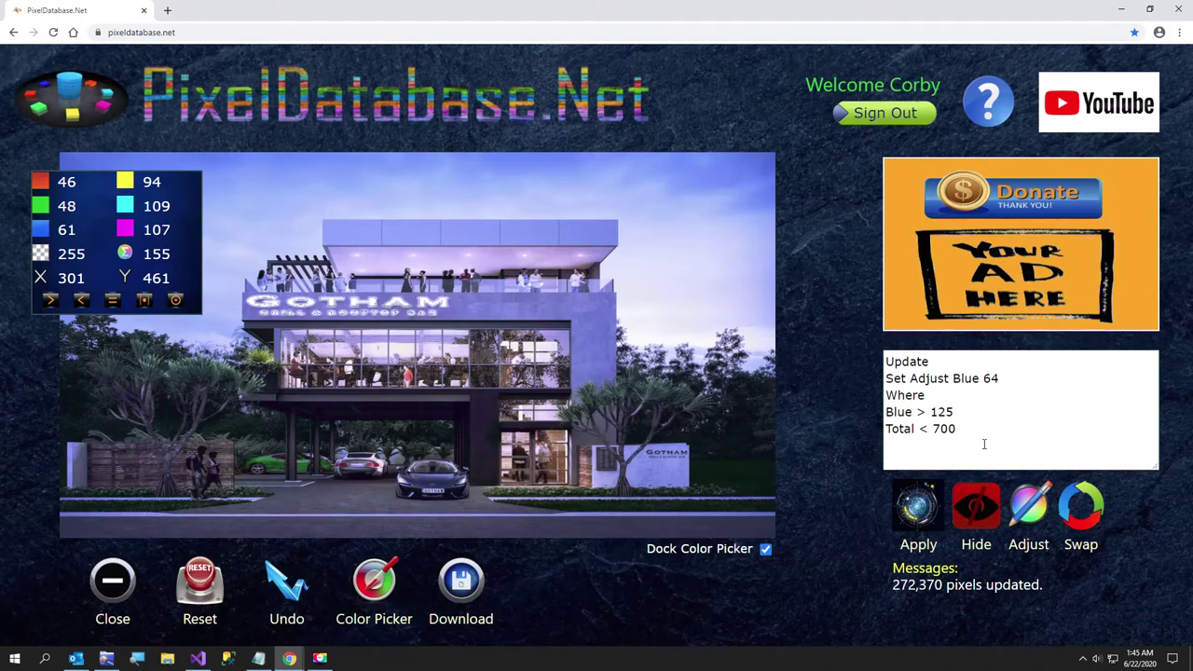
Step: Replace the query with Finale 1 and apply it, blackening the top sky strip (92,700 pixels)
drag(985, 447, 815, 329)
key(ctrl+v)
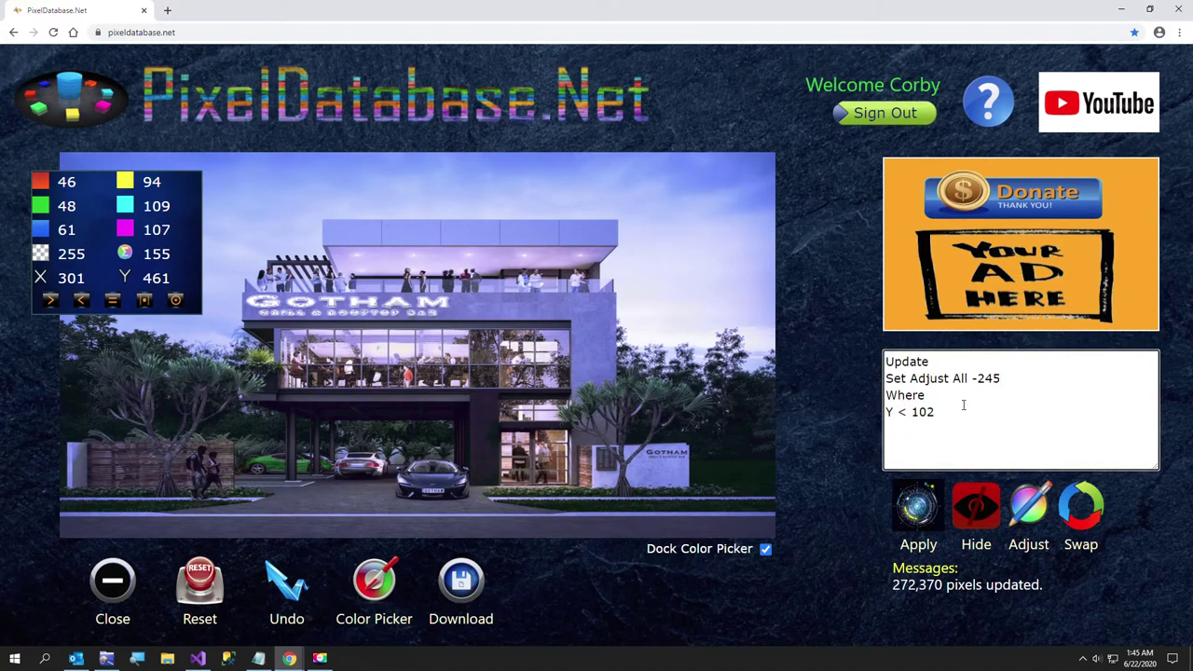
click(519, 227)
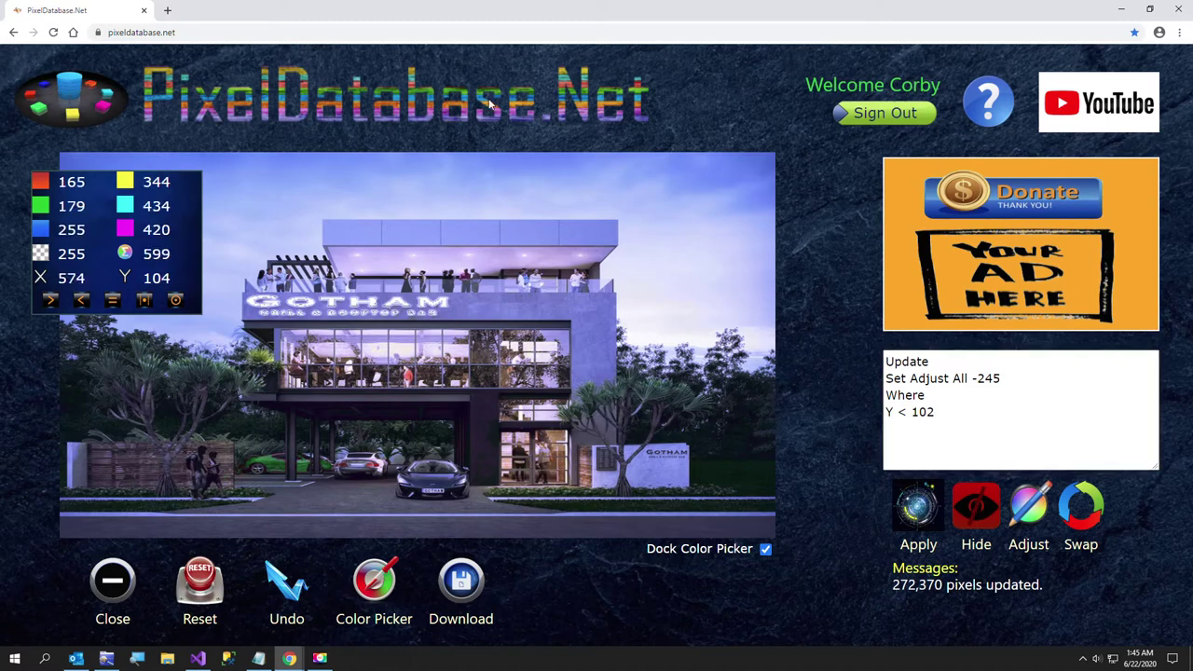
click(916, 518)
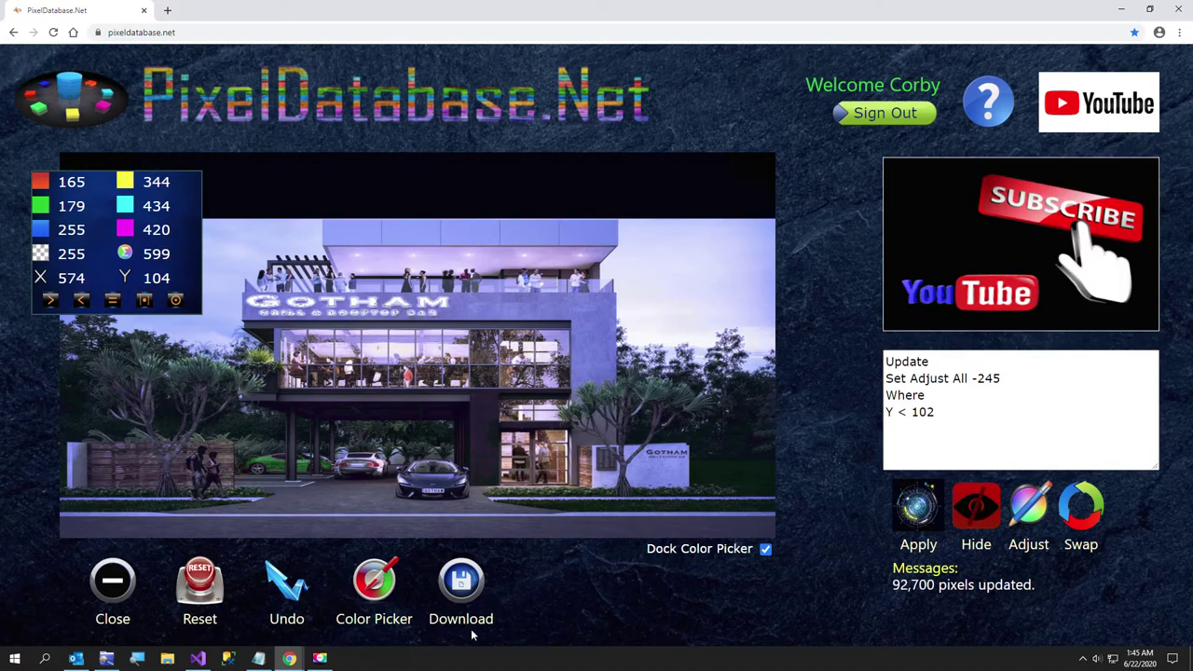
click(257, 660)
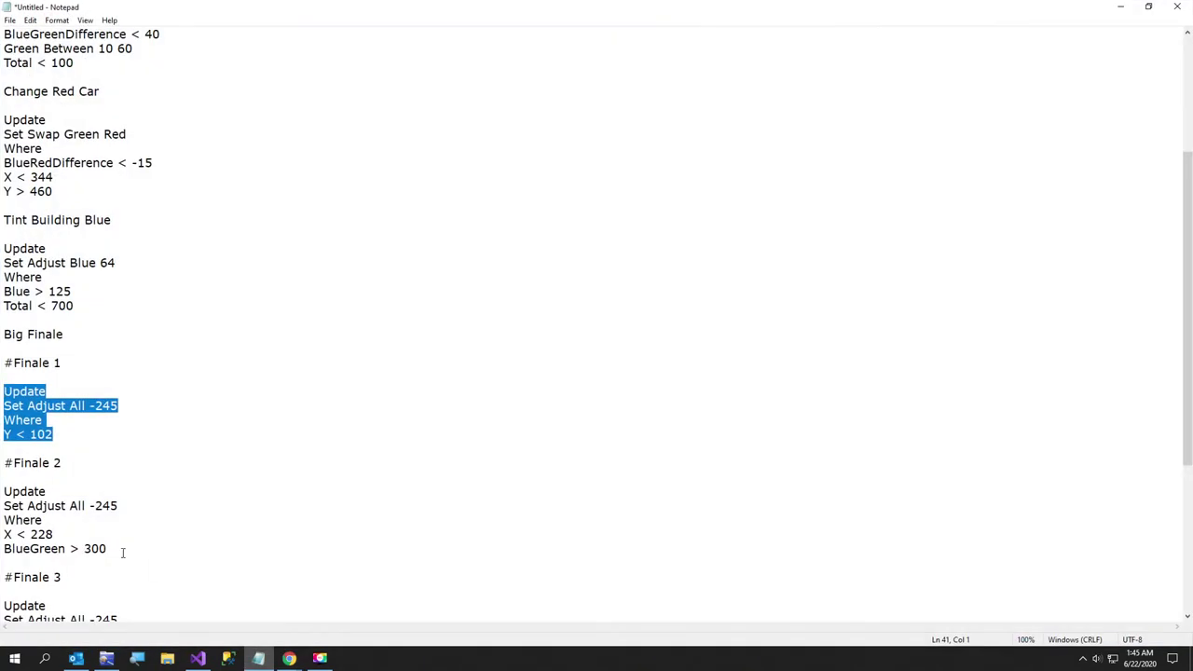
Step: Apply the Finale 2 query (Set Adjust All -245 where X < 228), darkening left sky (44,828 pixels)
drag(122, 552, 2, 491)
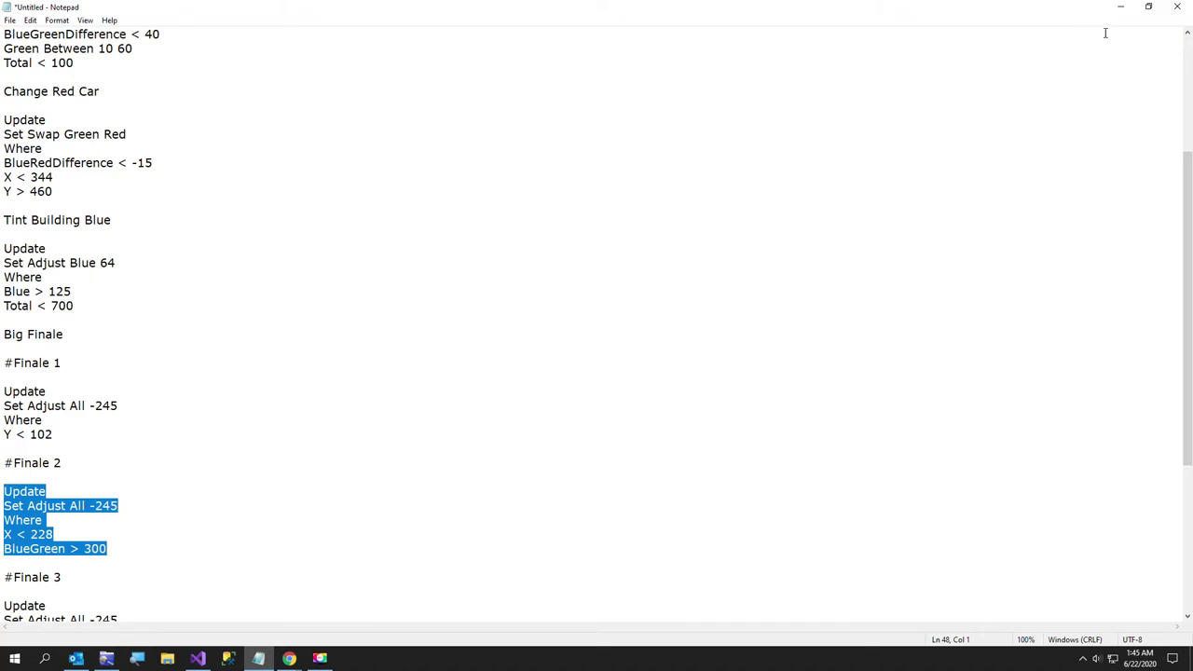
click(1120, 7)
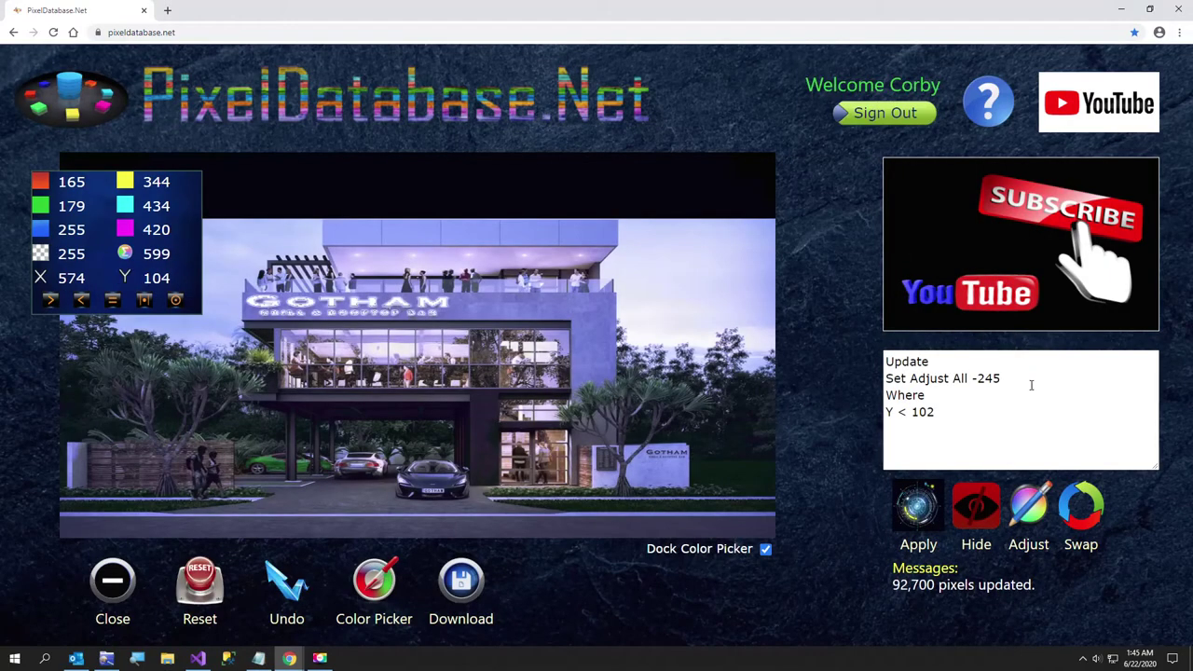
click(931, 401)
key(ctrl+a)
key(ctrl+v)
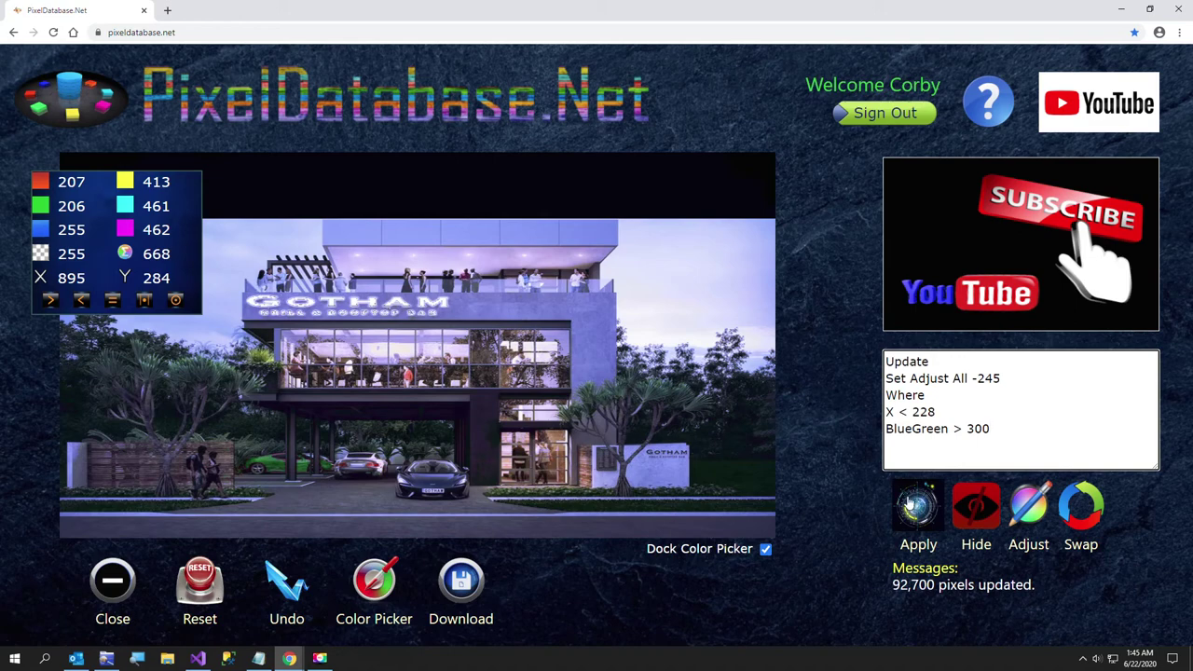
click(913, 504)
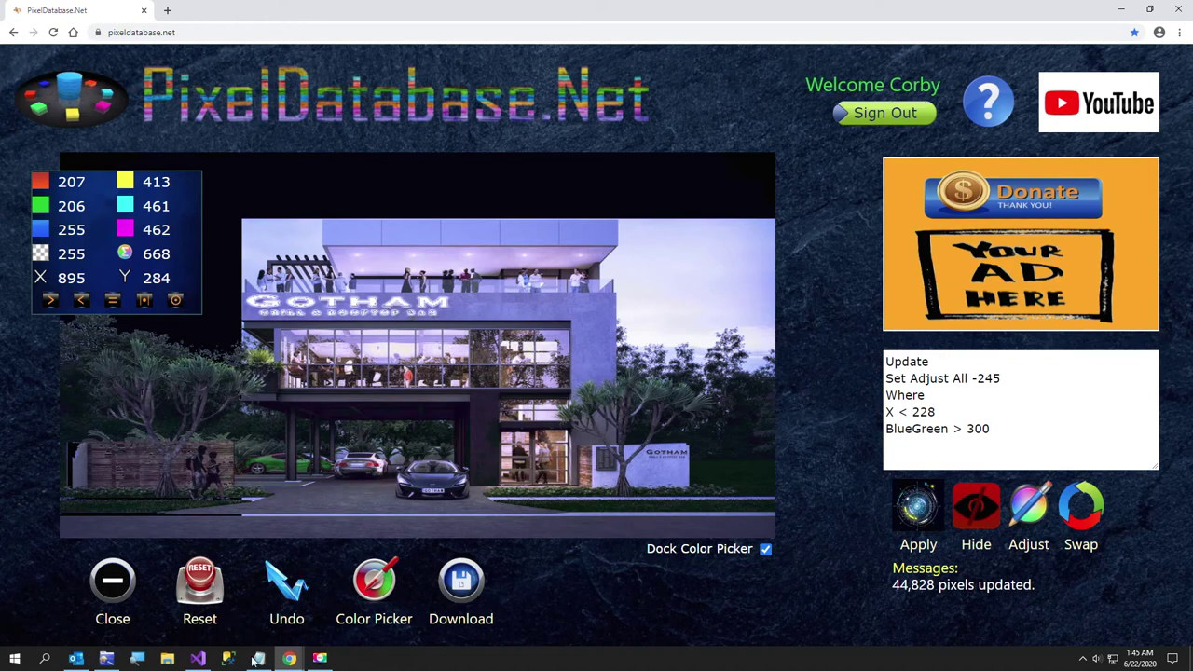
mouse_move(285, 664)
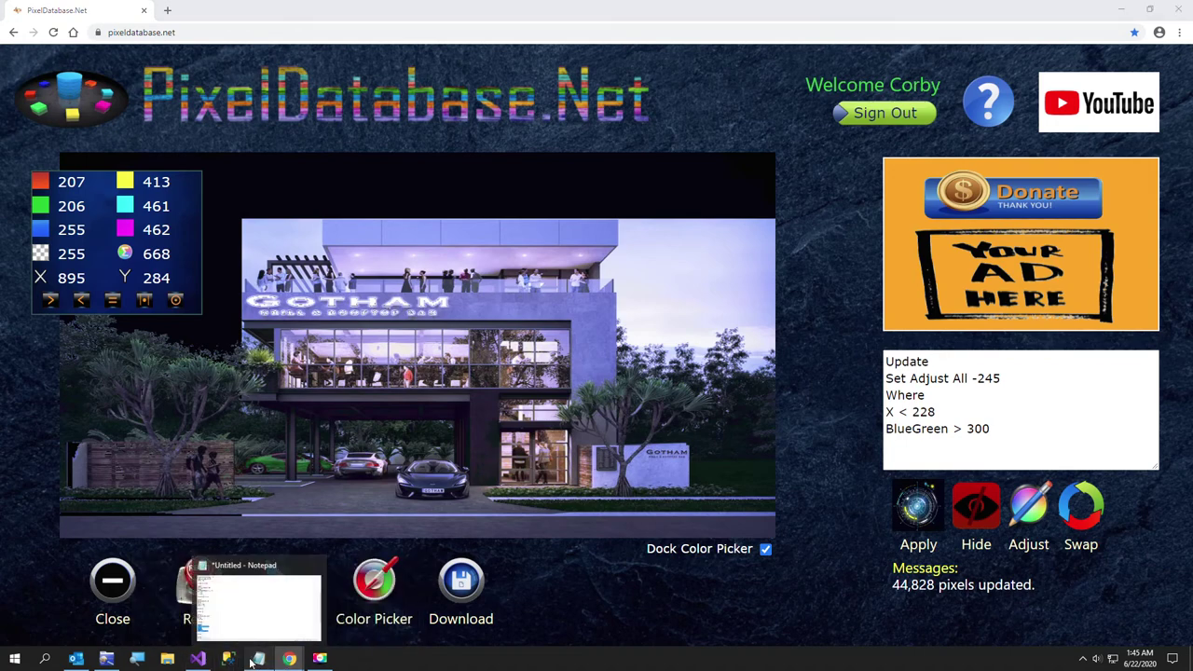
click(258, 658)
Step: Copy the Finale 3 query block from the notes
scroll(54, 505, down, 3)
drag(117, 539, 3, 471)
key(ctrl+c)
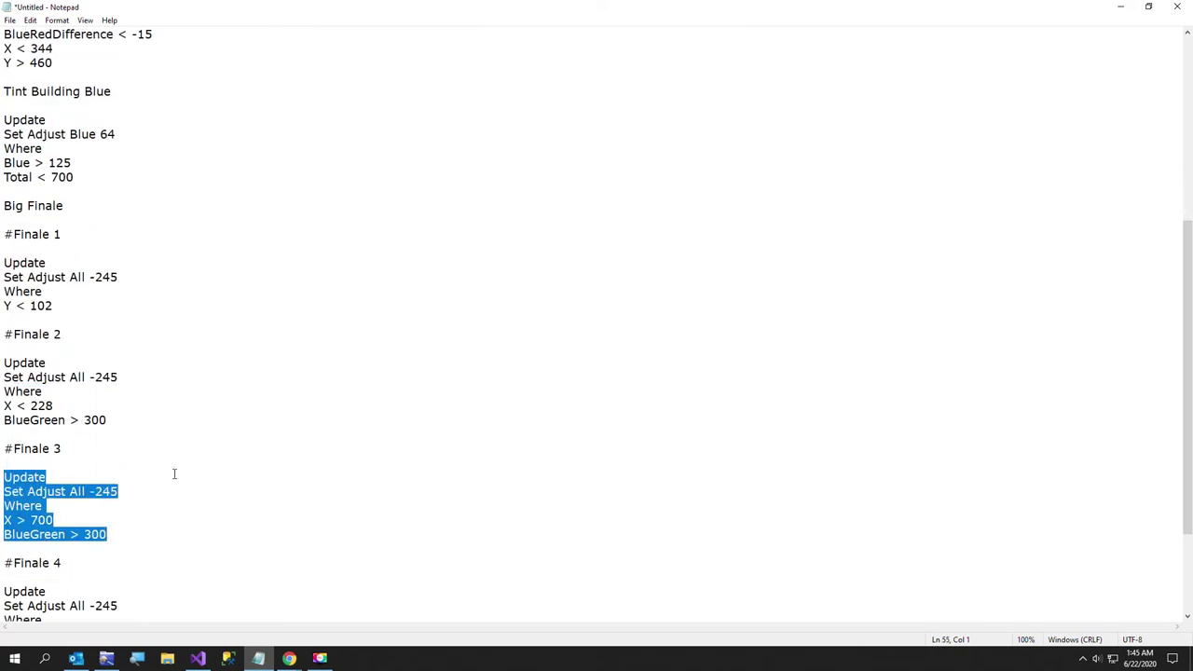
click(1120, 6)
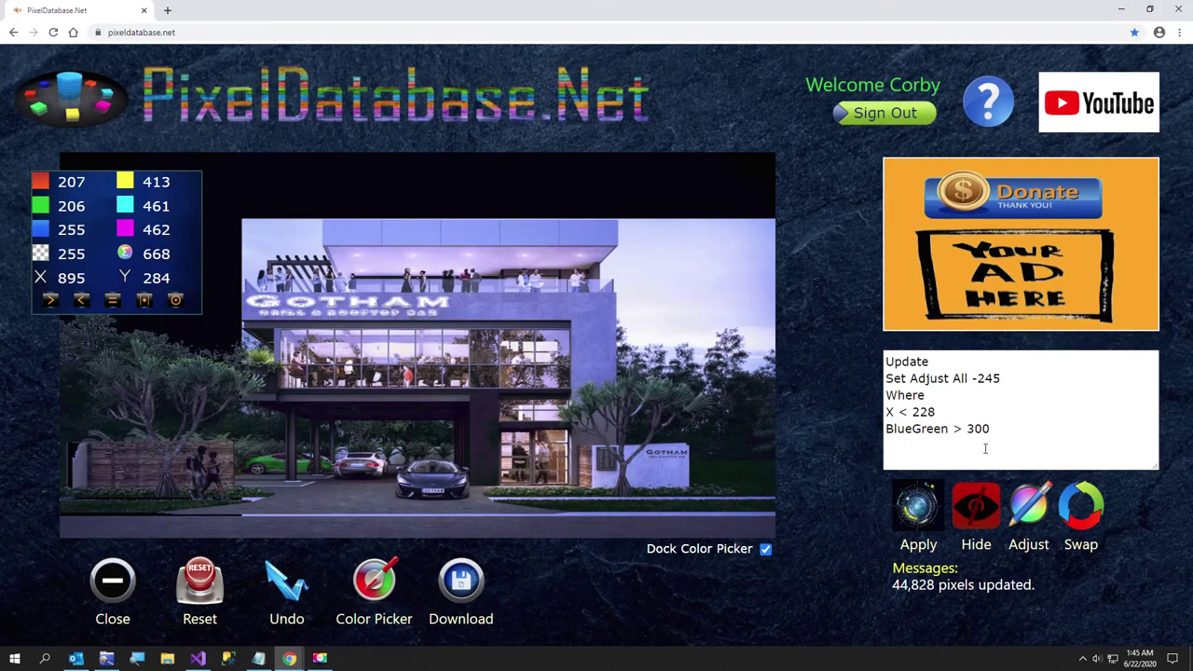
Step: Paste Finale 3 without its blank first line and apply it, blackening sky right of X 700 (51,101 pixels)
click(1002, 442)
key(ctrl+a)
key(ctrl+v)
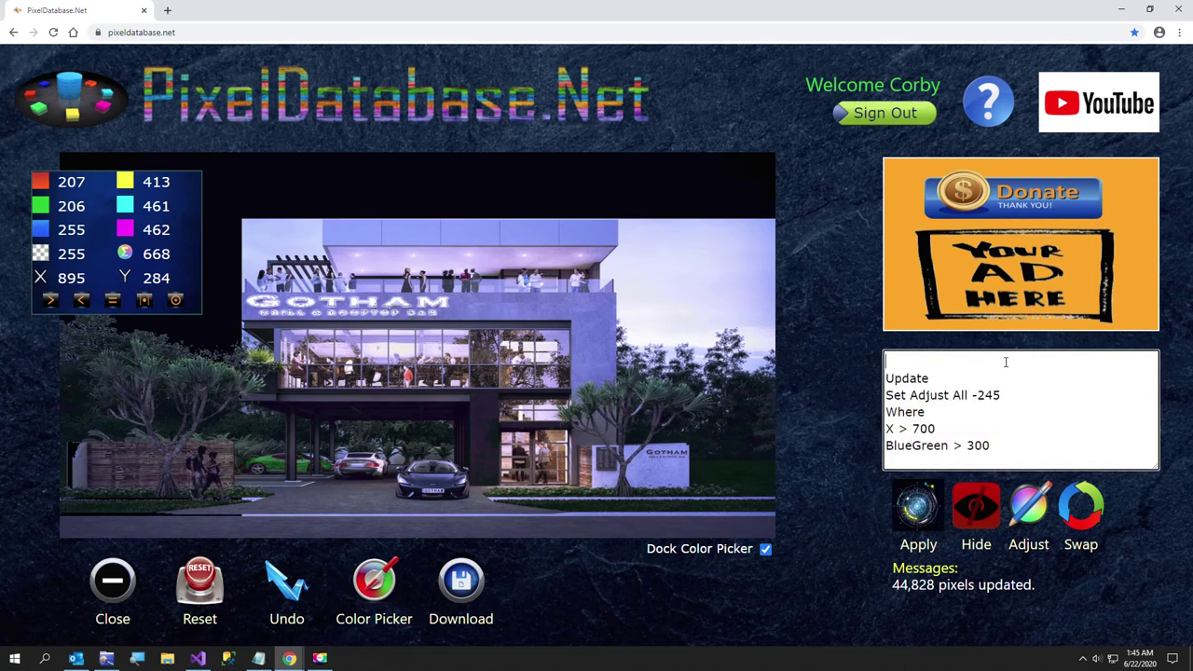
key(Delete)
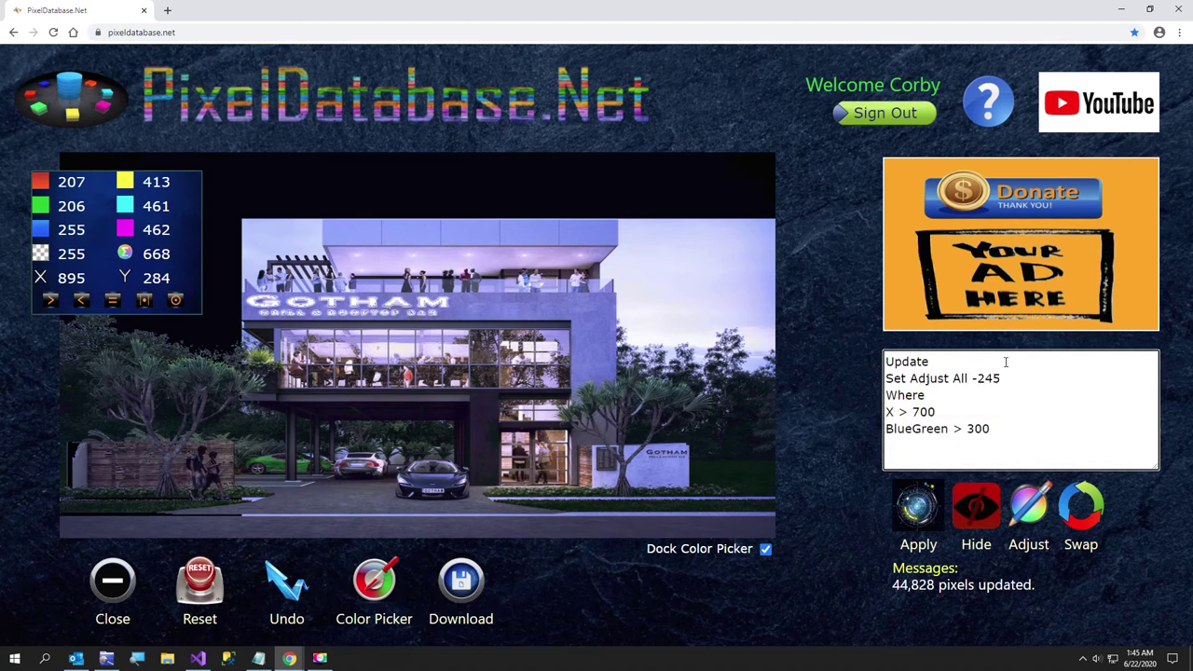
click(616, 328)
click(615, 329)
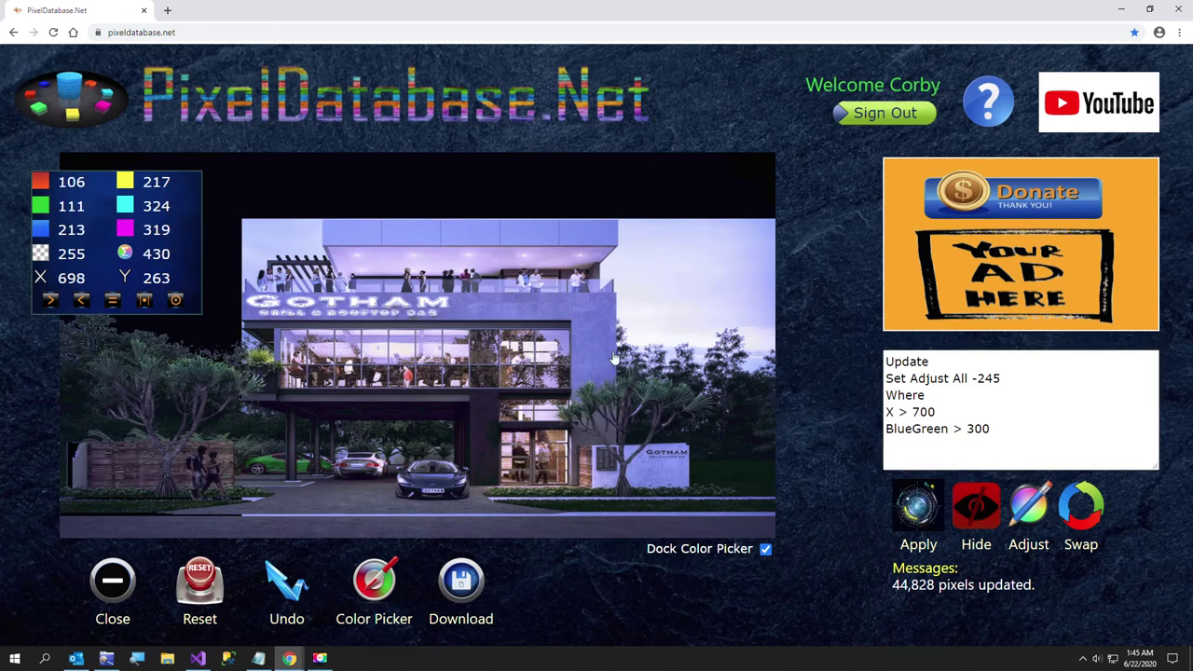
click(889, 459)
click(918, 510)
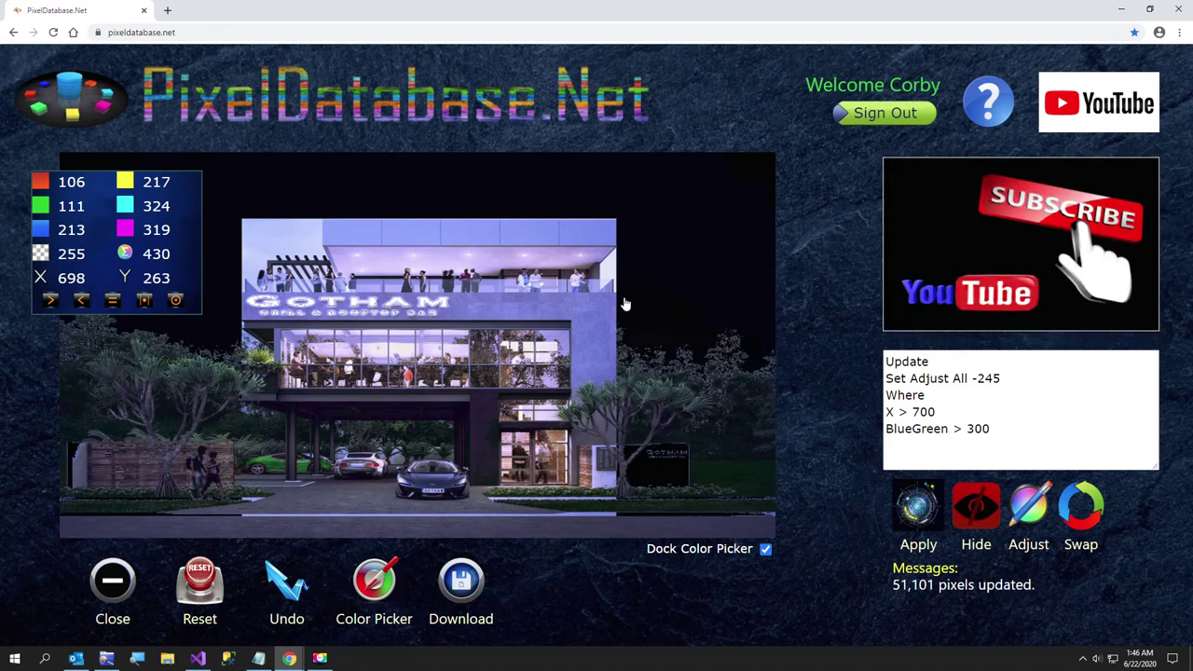
click(258, 658)
Step: Copy the Finale 4 query block from the notes
scroll(168, 503, down, 3)
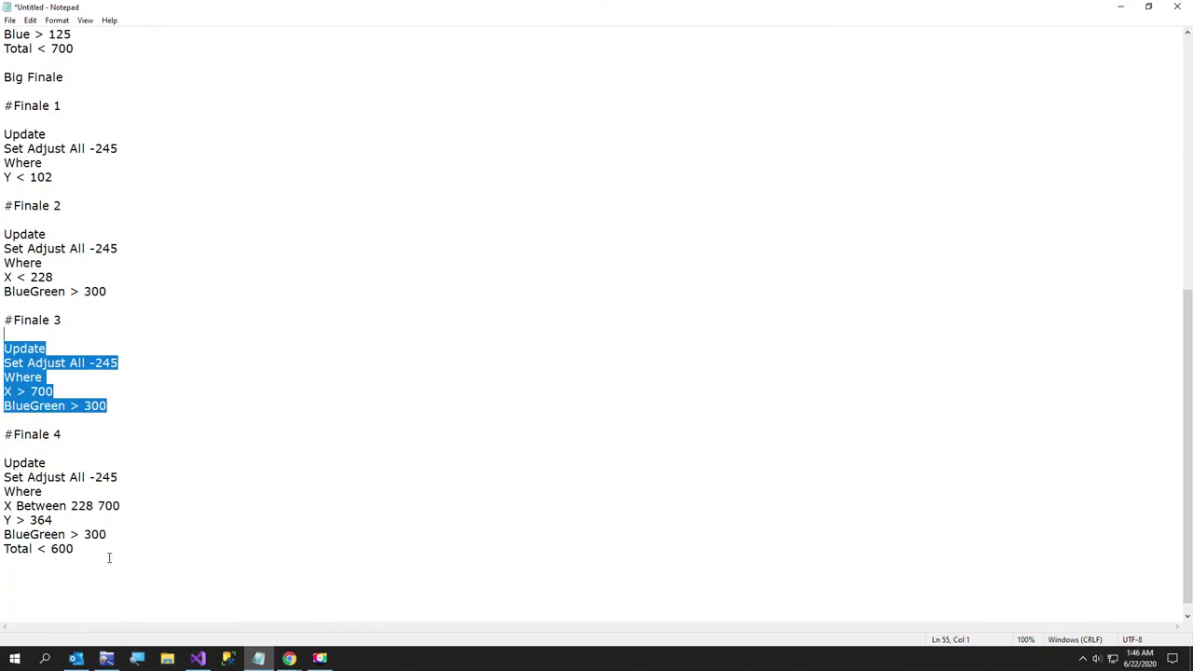
drag(108, 557, 1, 449)
key(ctrl+c)
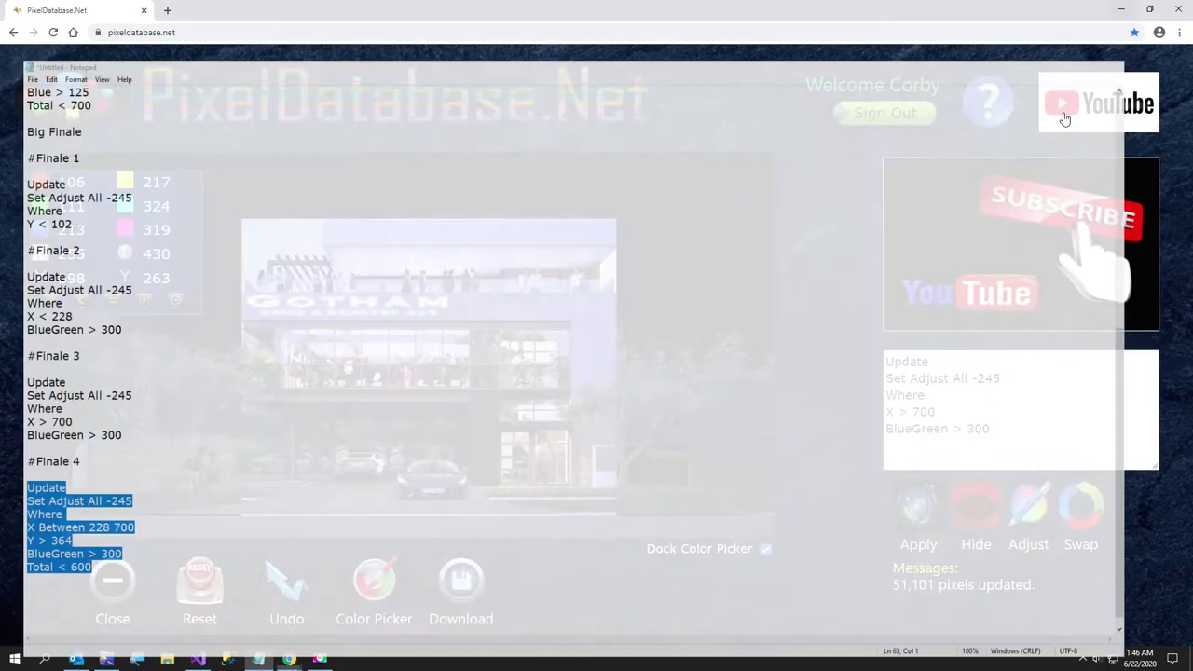
click(1121, 8)
Step: Apply Finale 4 with the Color Picker off, darkening patches between X 228-700 below Y 364 (6,777 pixels)
key(ctrl+a)
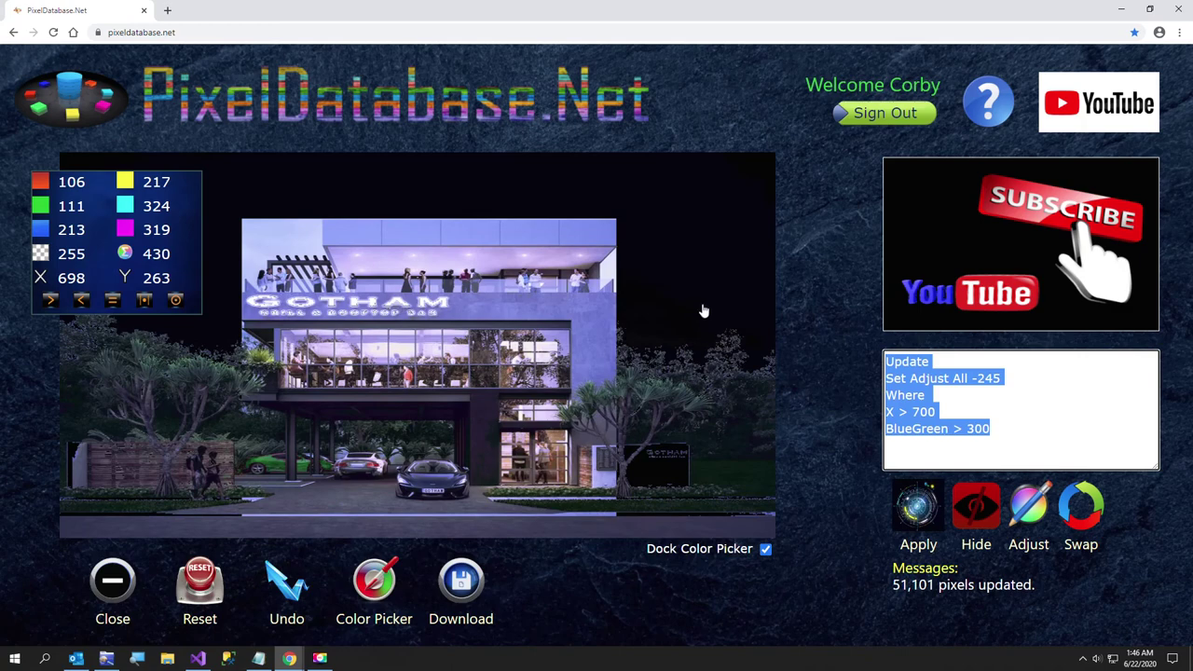
key(ctrl+v)
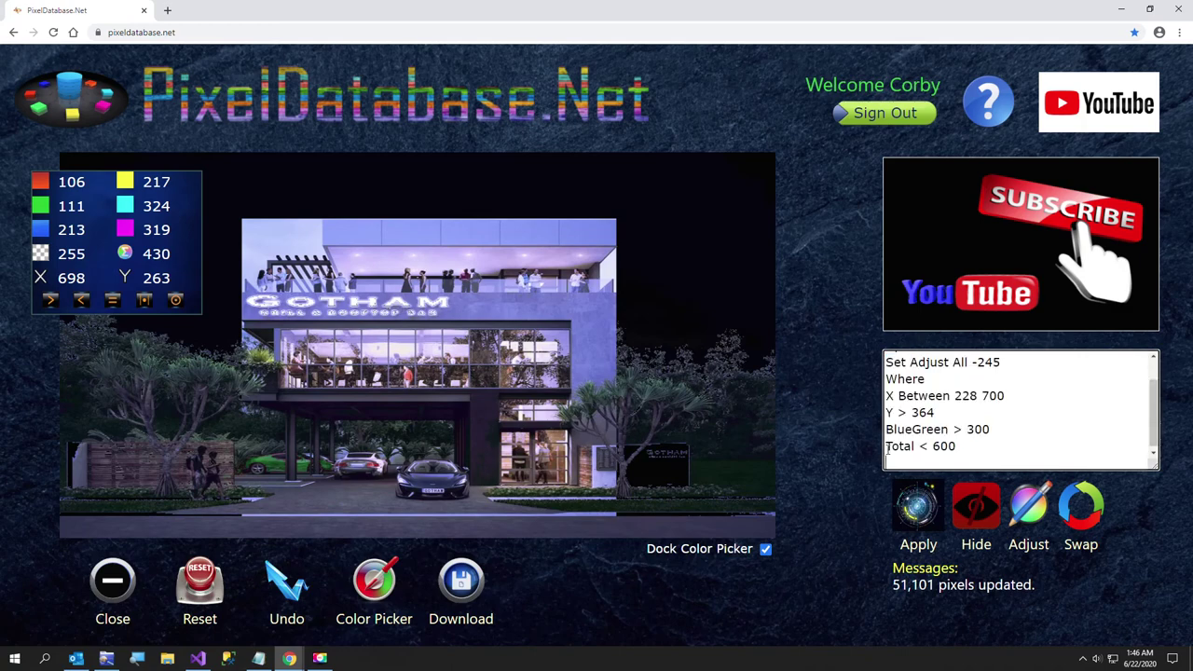
click(363, 598)
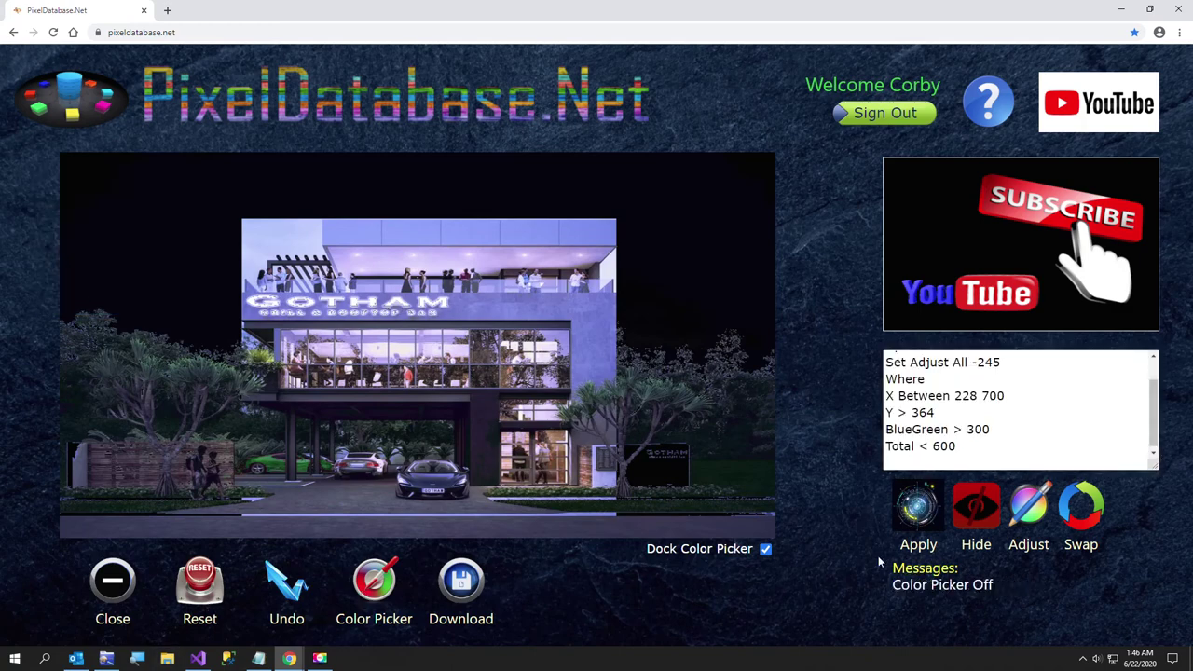
click(918, 508)
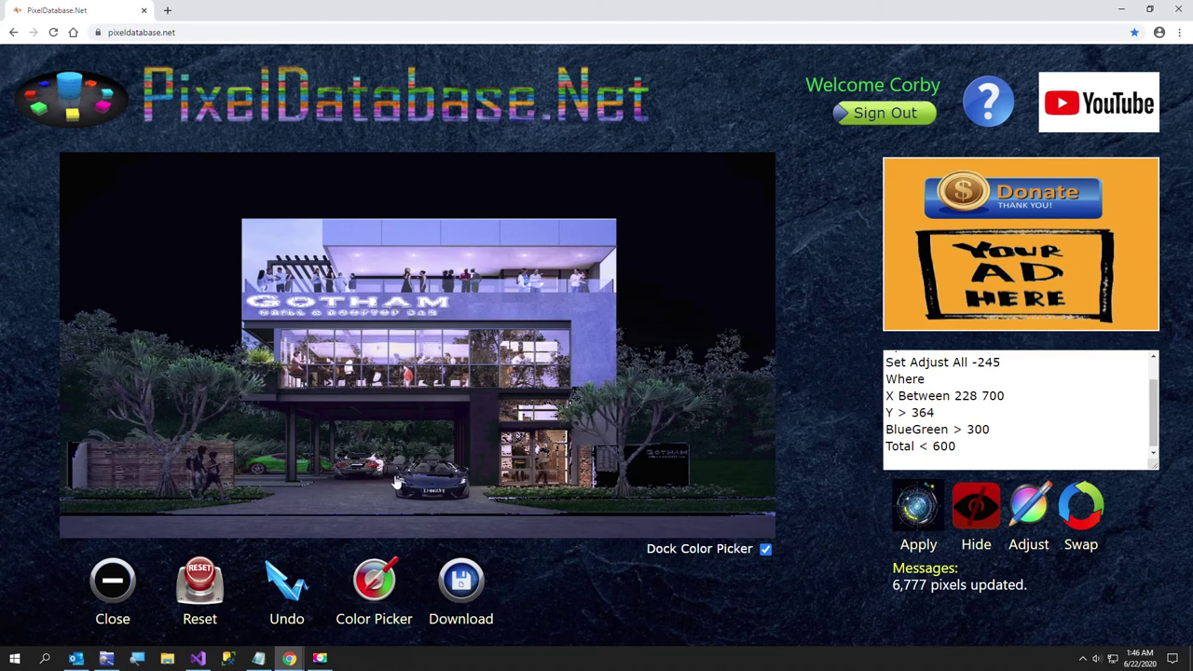
Step: Download the edited night image and save it as GothamNight.png in the Temp folder
click(461, 601)
click(530, 586)
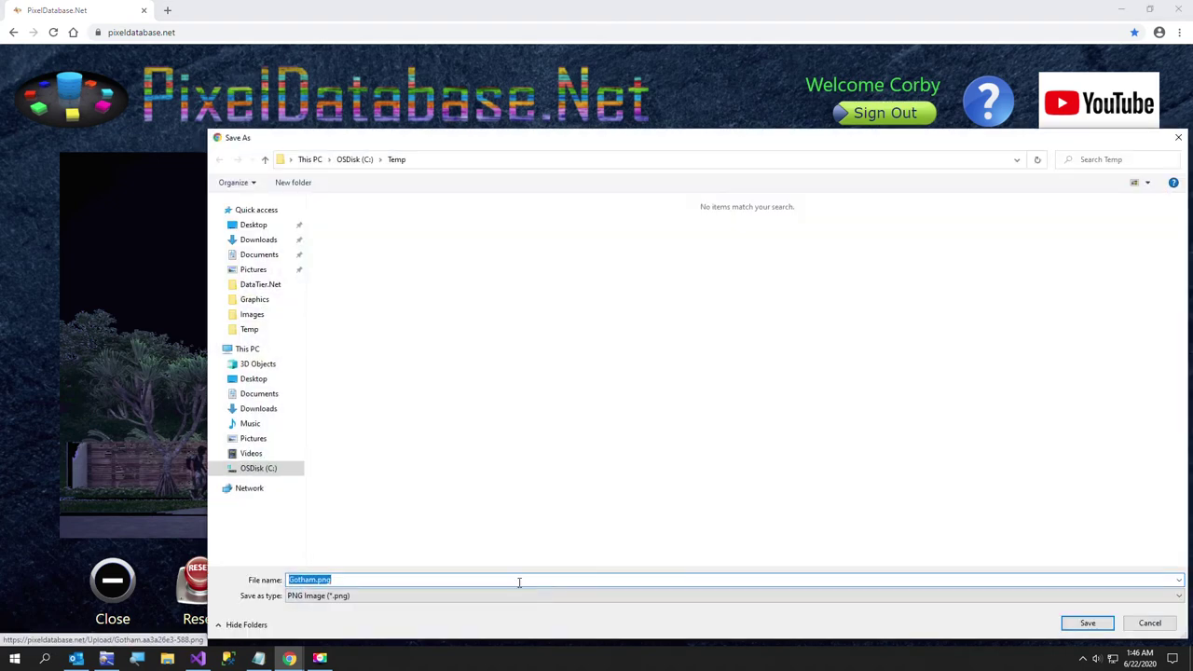
text(Go)
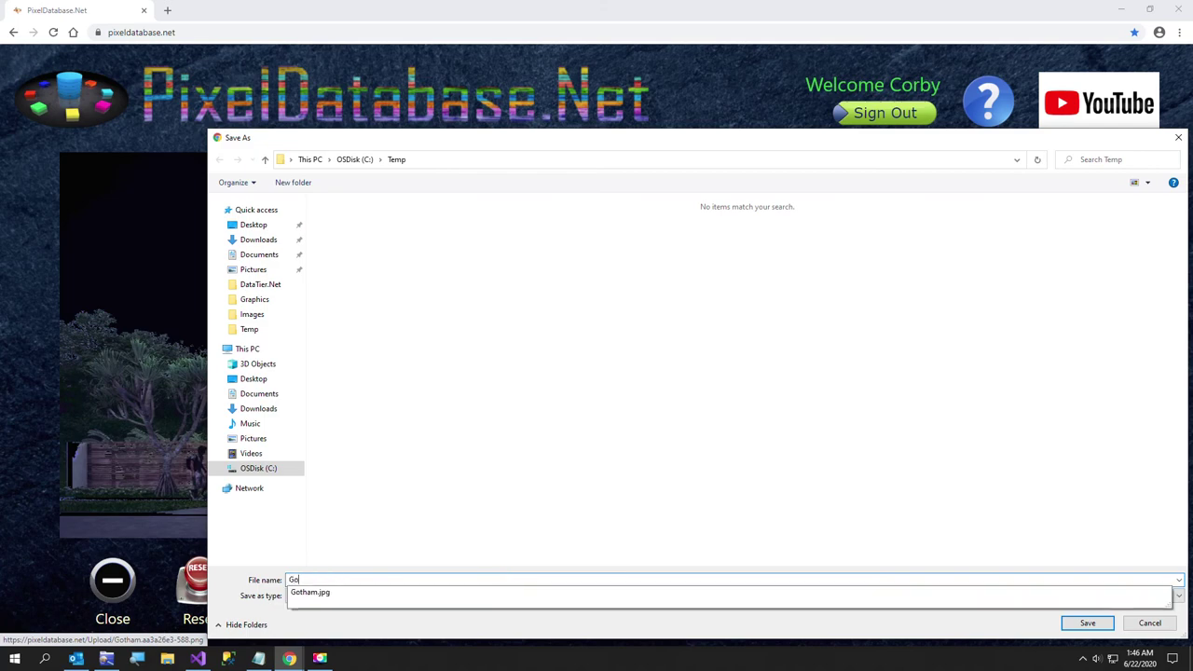
text(thamNight)
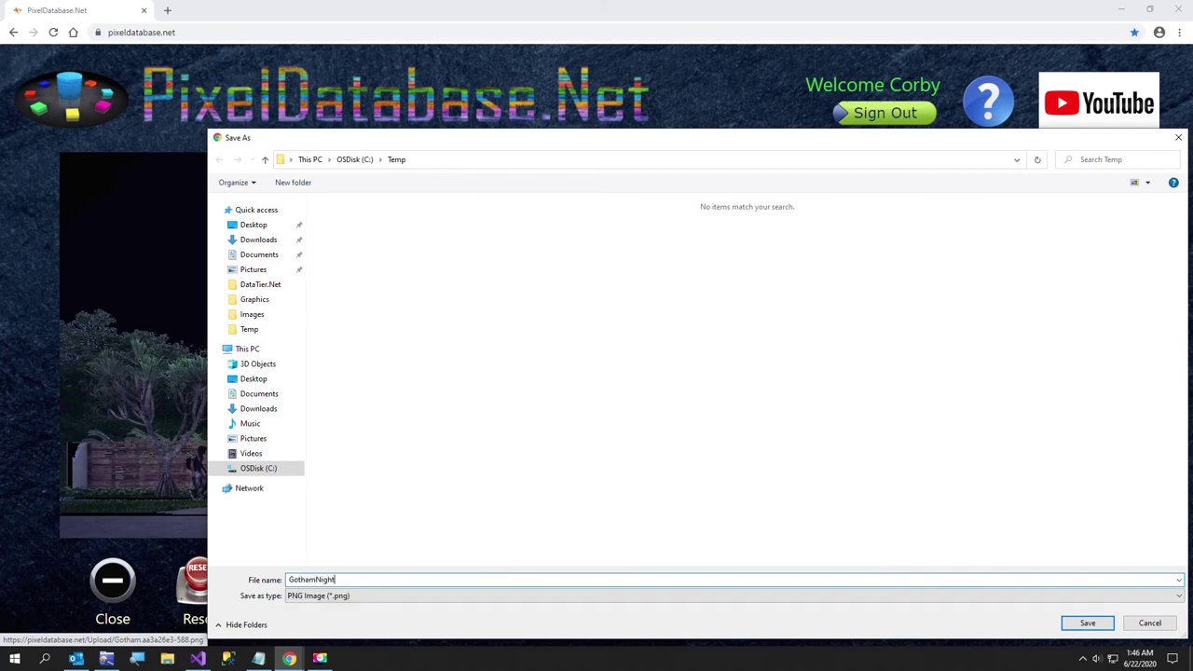
click(1104, 624)
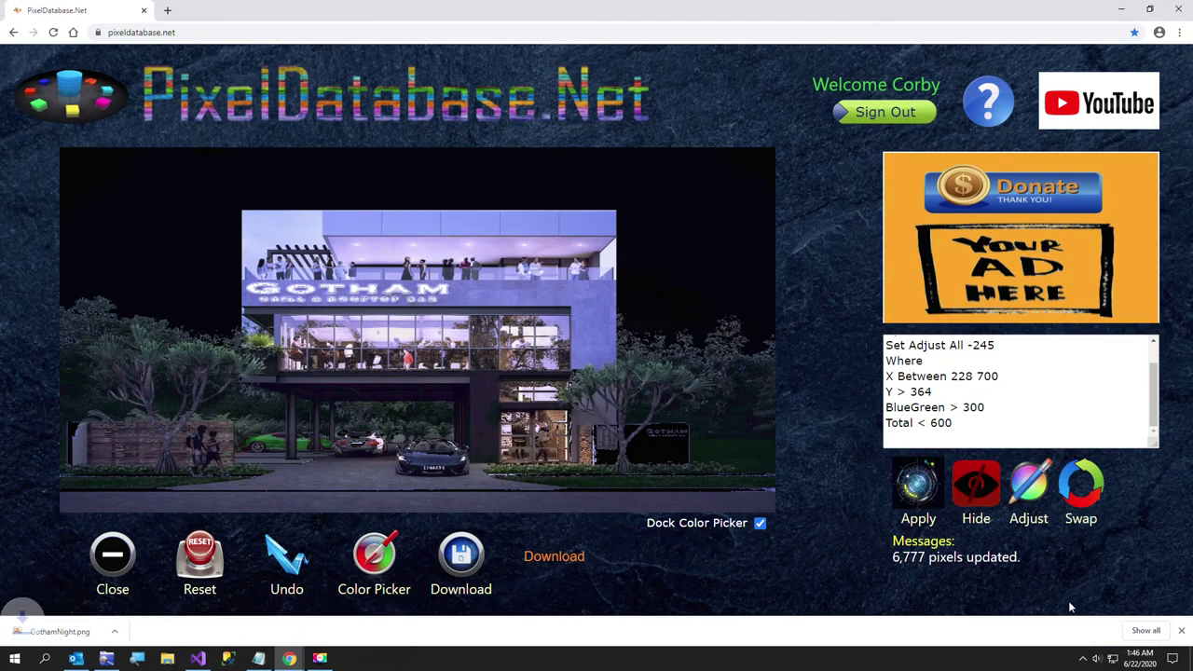